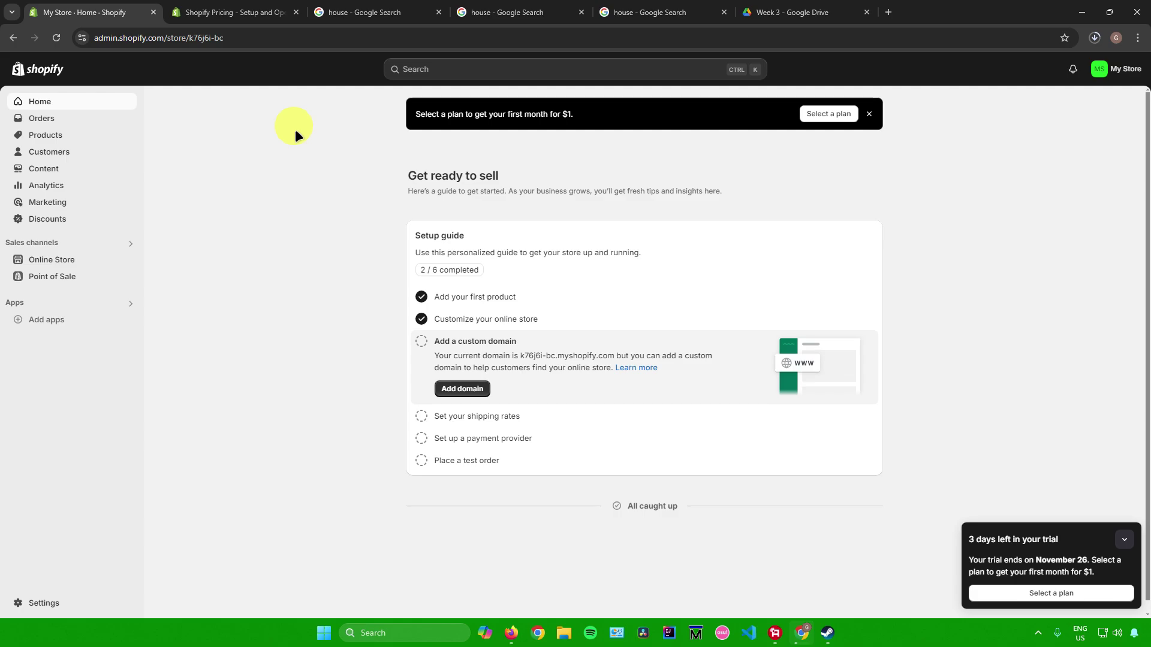
Switch to the Shopify pricing tab showing the Basic, Shopify, Advanced and Plus plans.
key("ctrl+Tab")
scroll(338, 271, "up", 3)
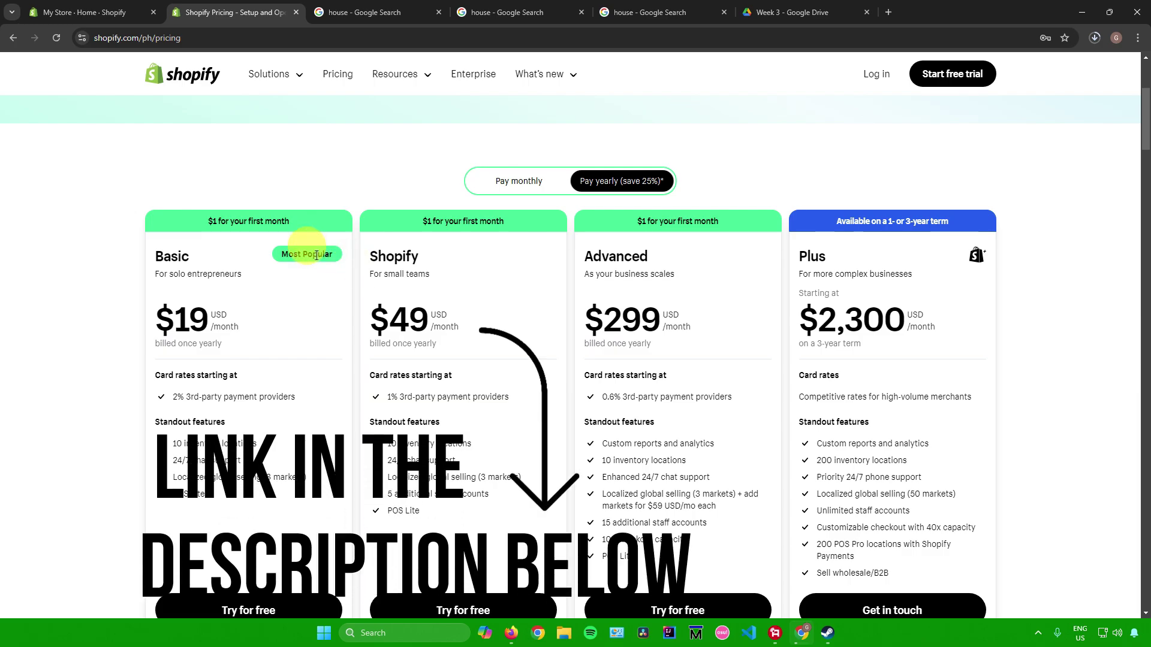
Review the pricing plans, then return to the My Store admin home tab.
scroll(316, 254, "down", 1)
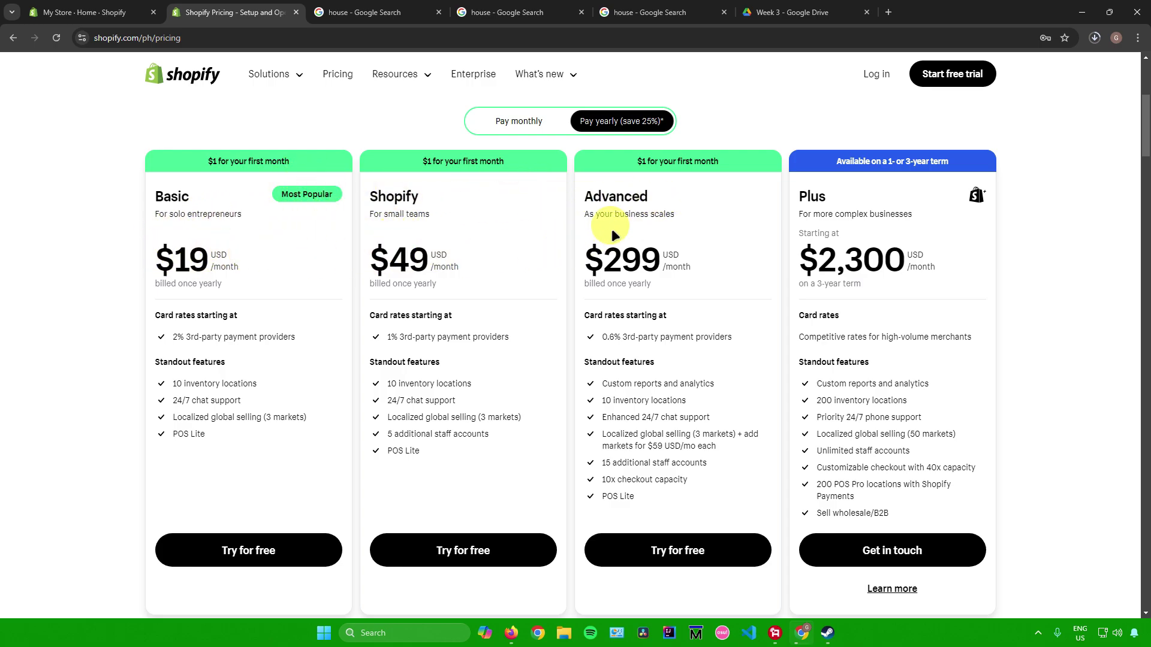
key("ctrl+shift+Tab")
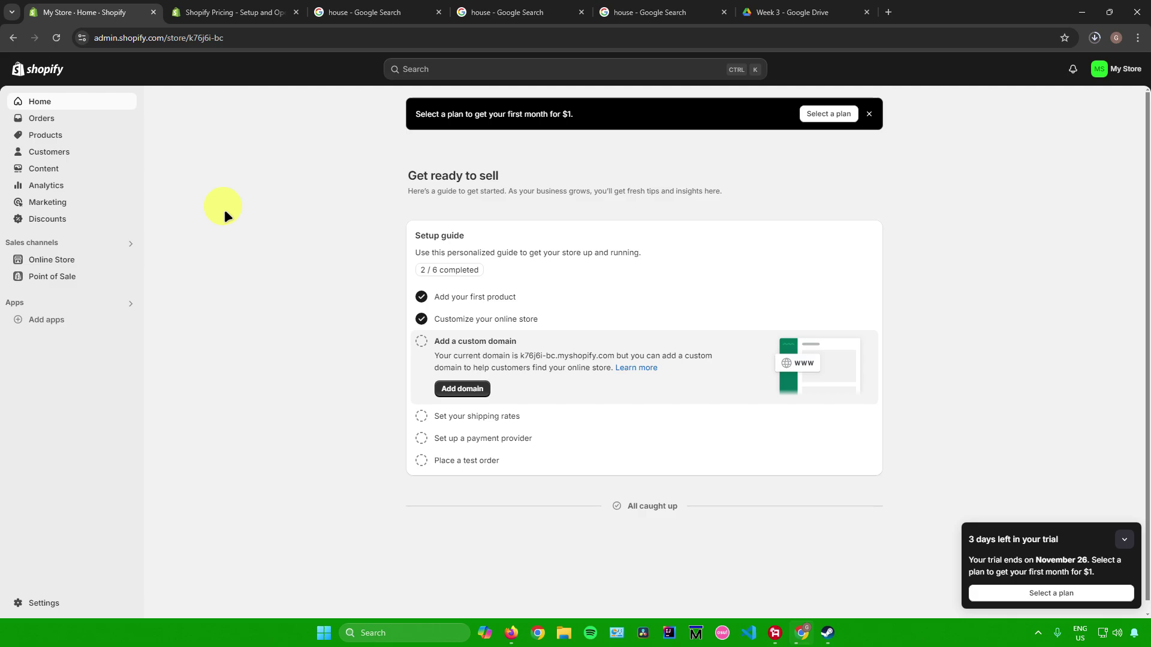
Add a new product from the Products list and title it 'Modern House'.
left_click(51, 135)
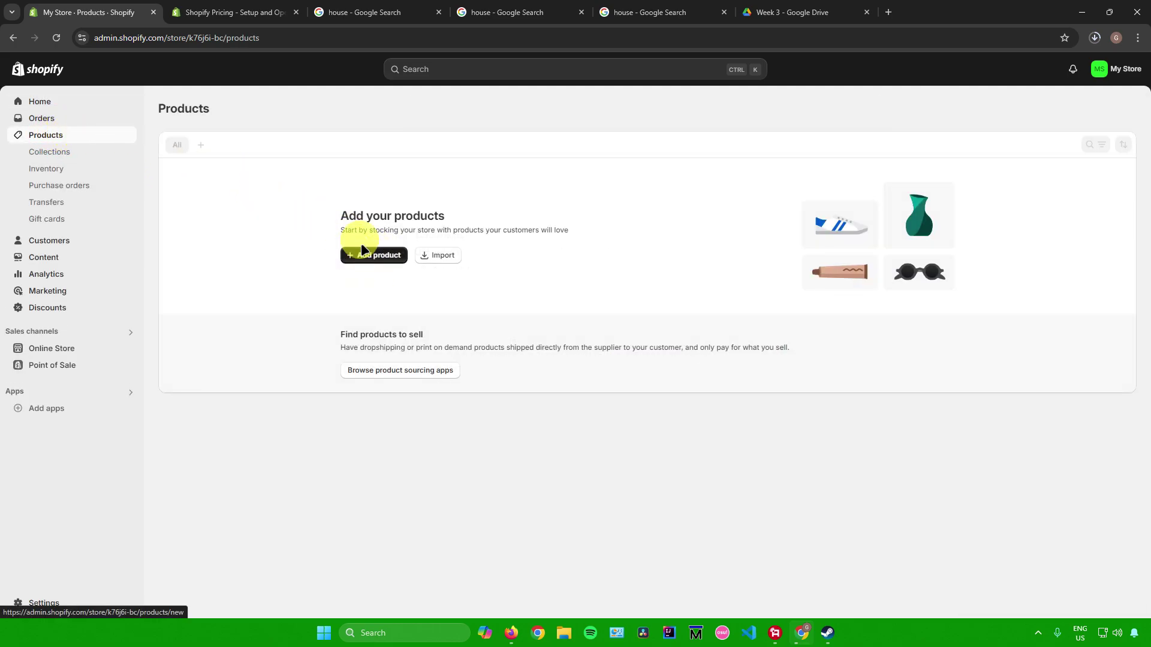
left_click(373, 255)
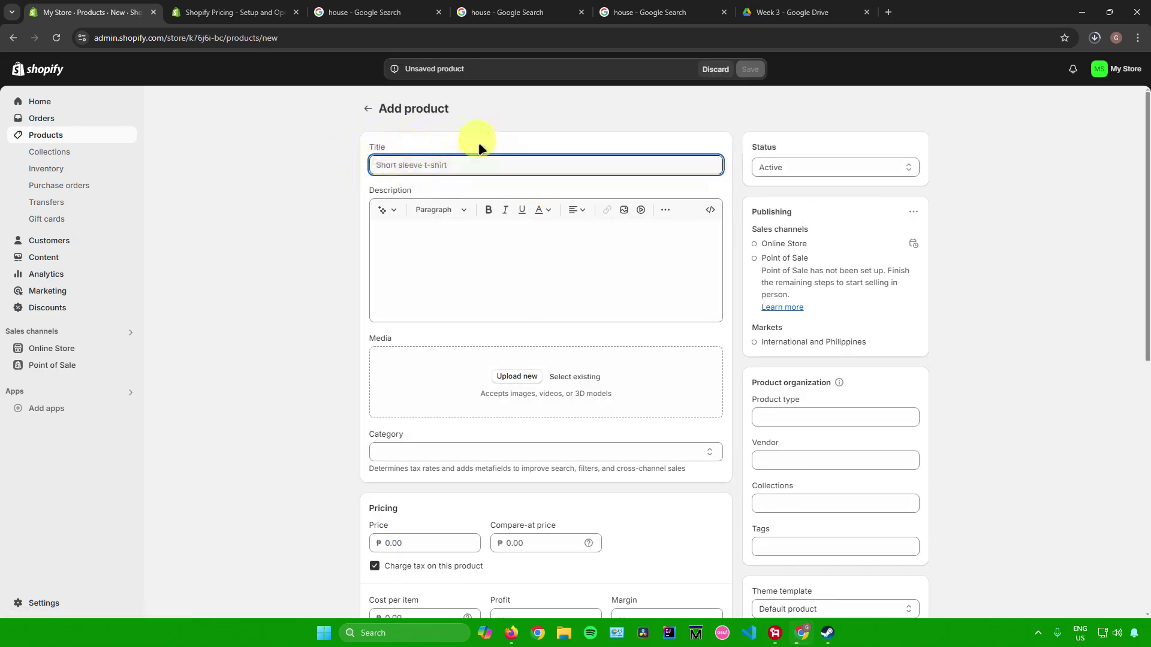
left_click(378, 148)
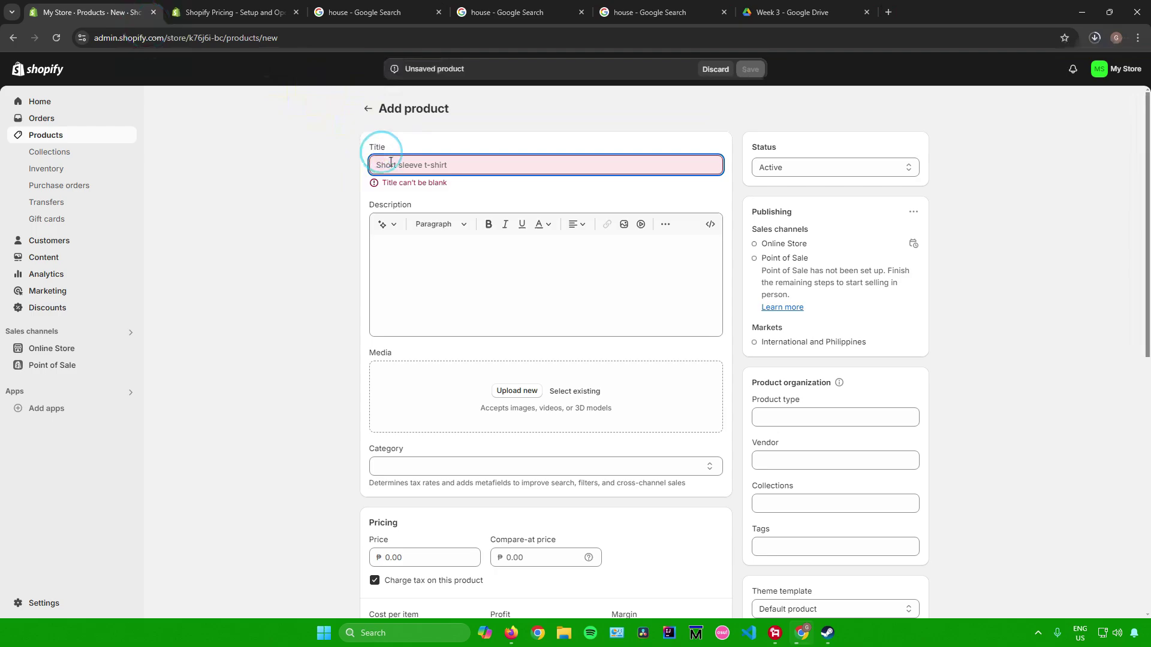
type("Modern H")
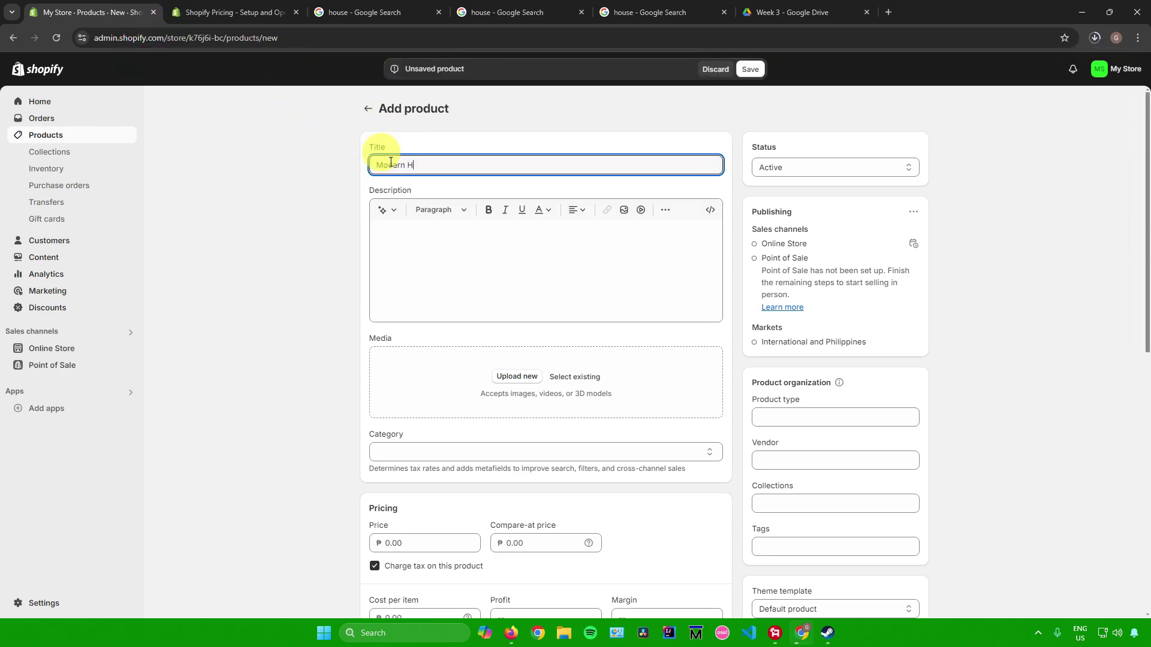
type("ouse")
left_click(408, 225)
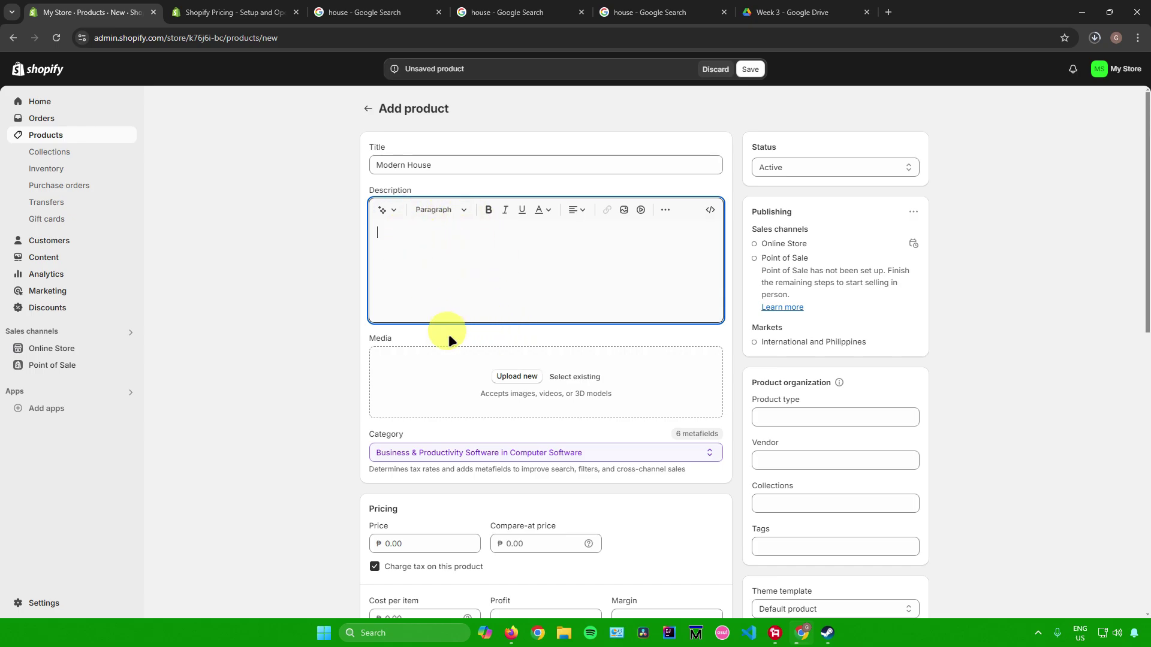
scroll(449, 335, "down", 2)
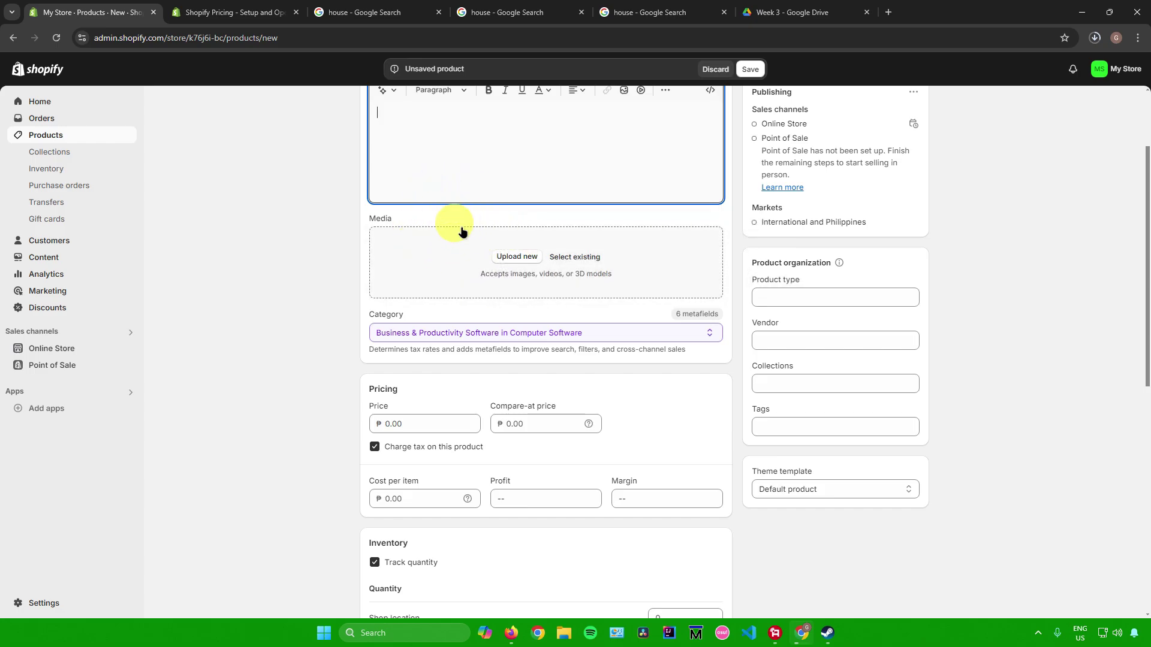
Paste a house photo copied from Google Images into the Modern House product's media.
left_click(513, 259)
key("Escape")
left_click(656, 13)
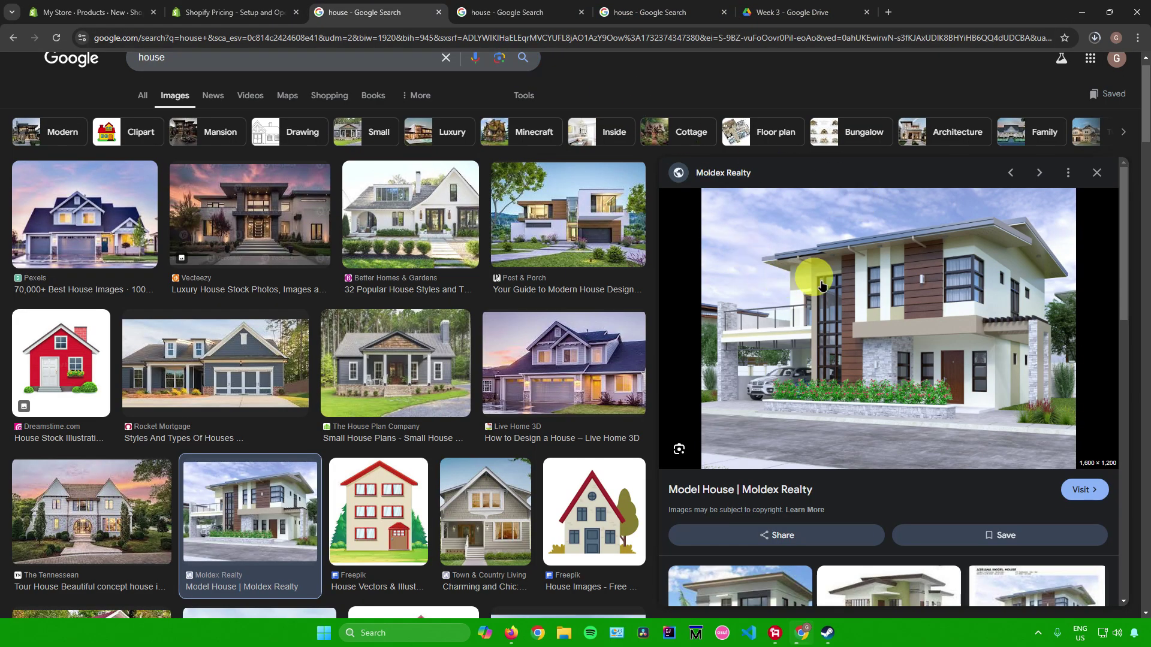
key("ctrl+1")
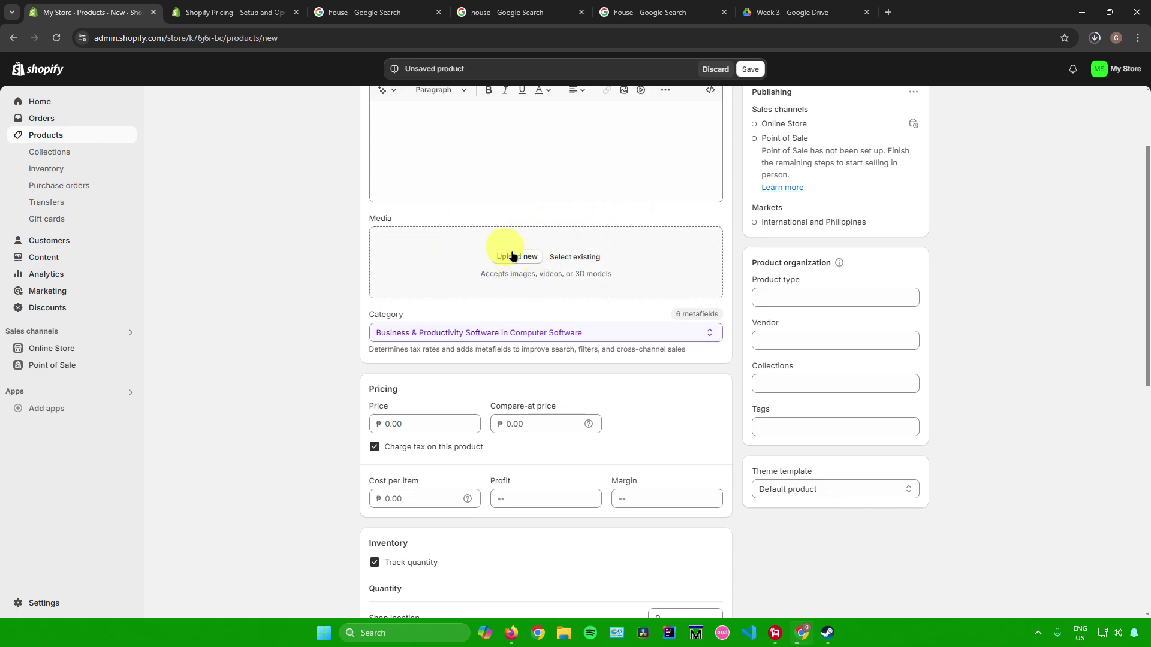
key("ctrl+v")
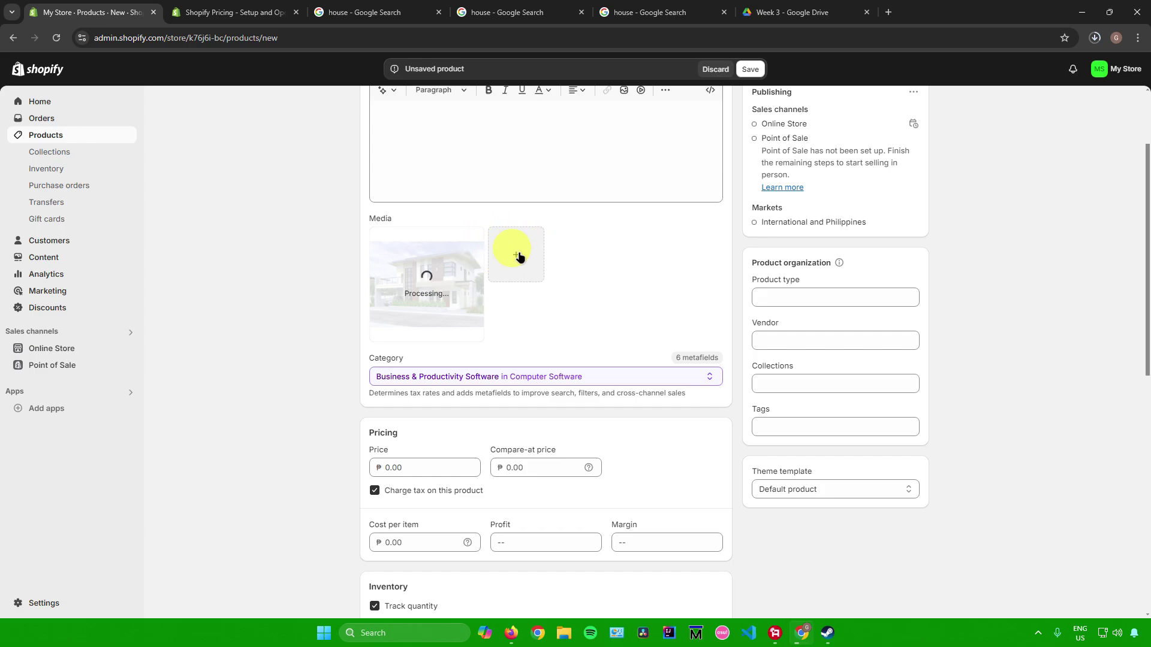
scroll(520, 259, "down", 2)
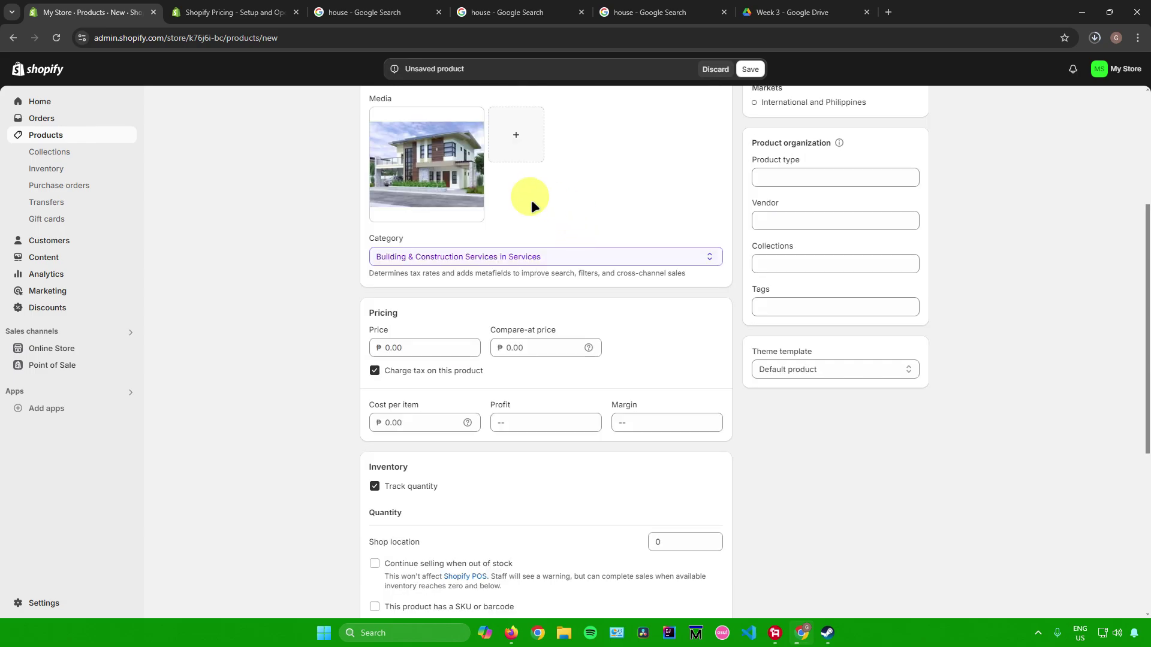
left_click(555, 257)
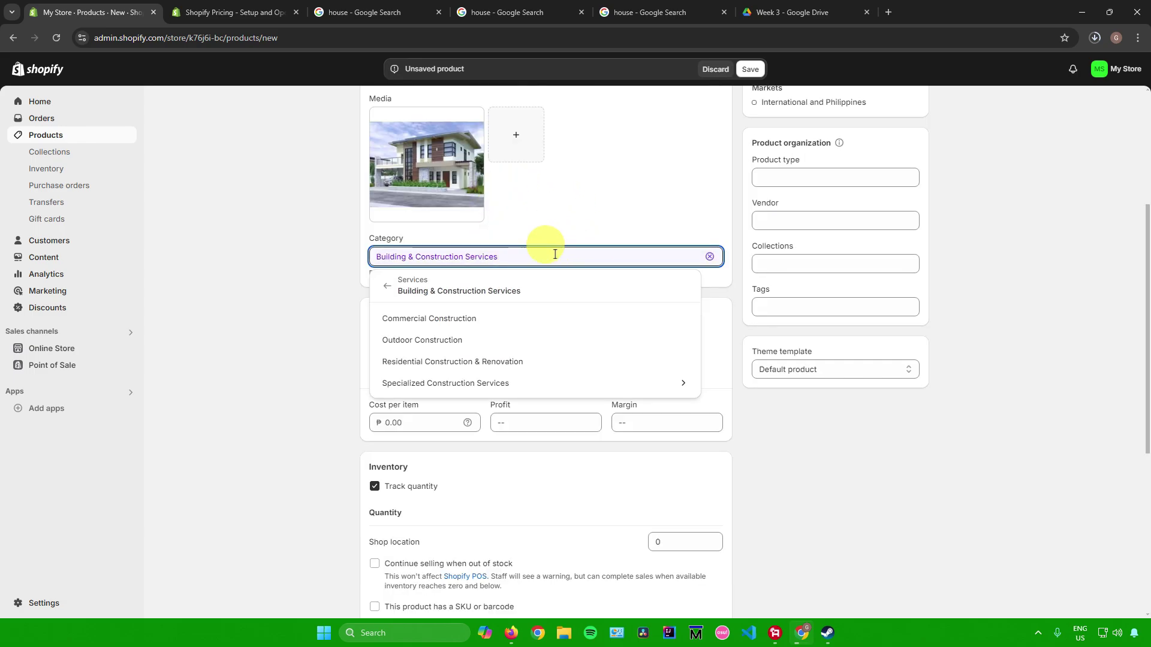
Set the product category to Building & Construction Services and review the title and description.
left_click(383, 283)
scroll(592, 233, "up", 4)
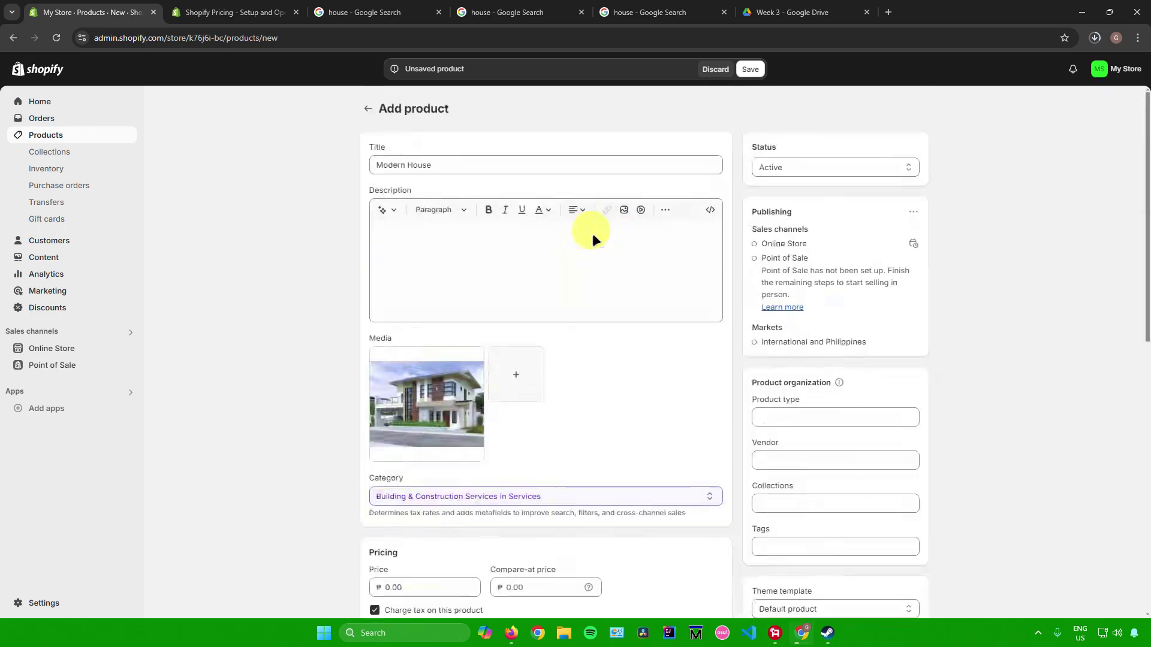
scroll(591, 234, "down", 4)
scroll(591, 232, "up", 4)
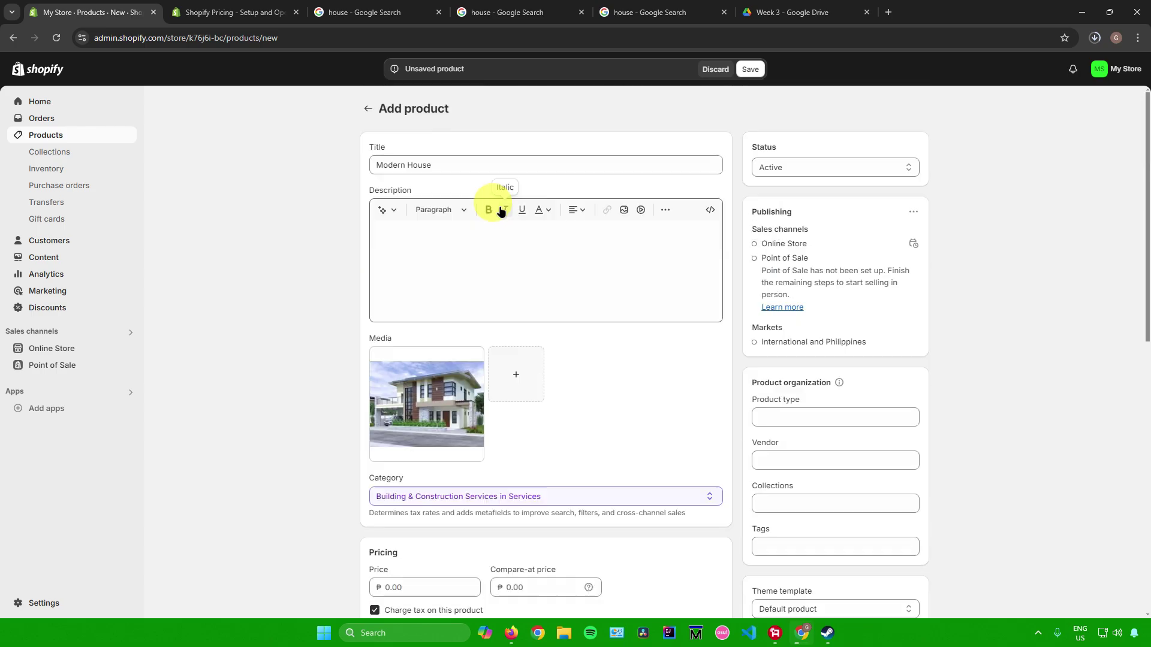
left_click(442, 161)
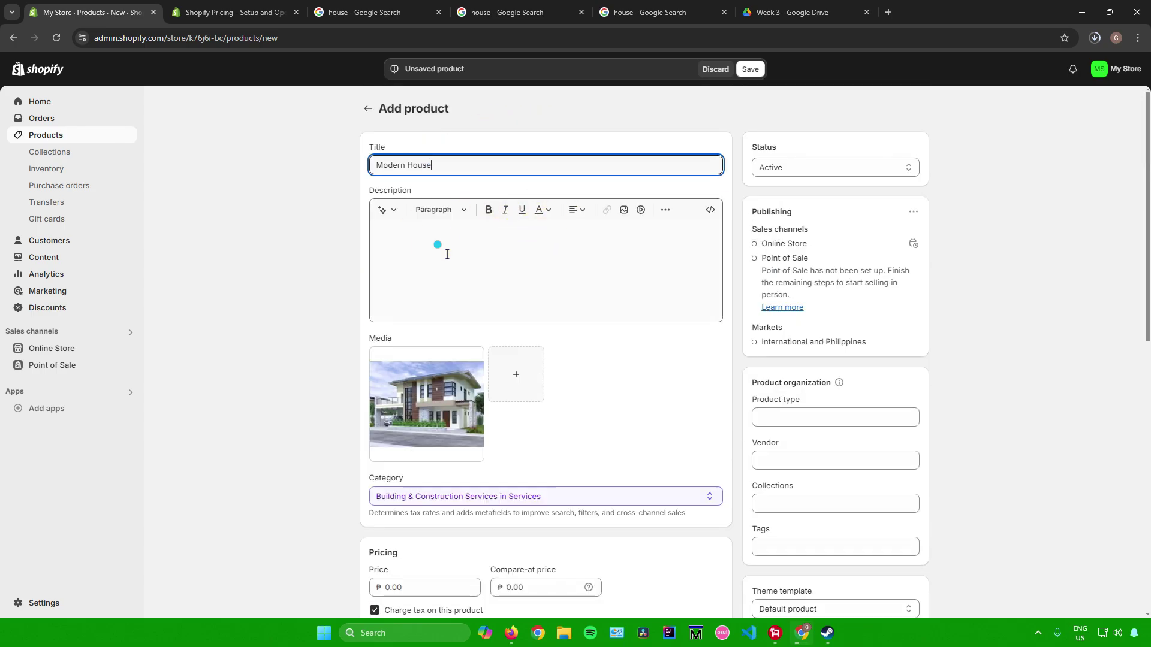
left_click(457, 248)
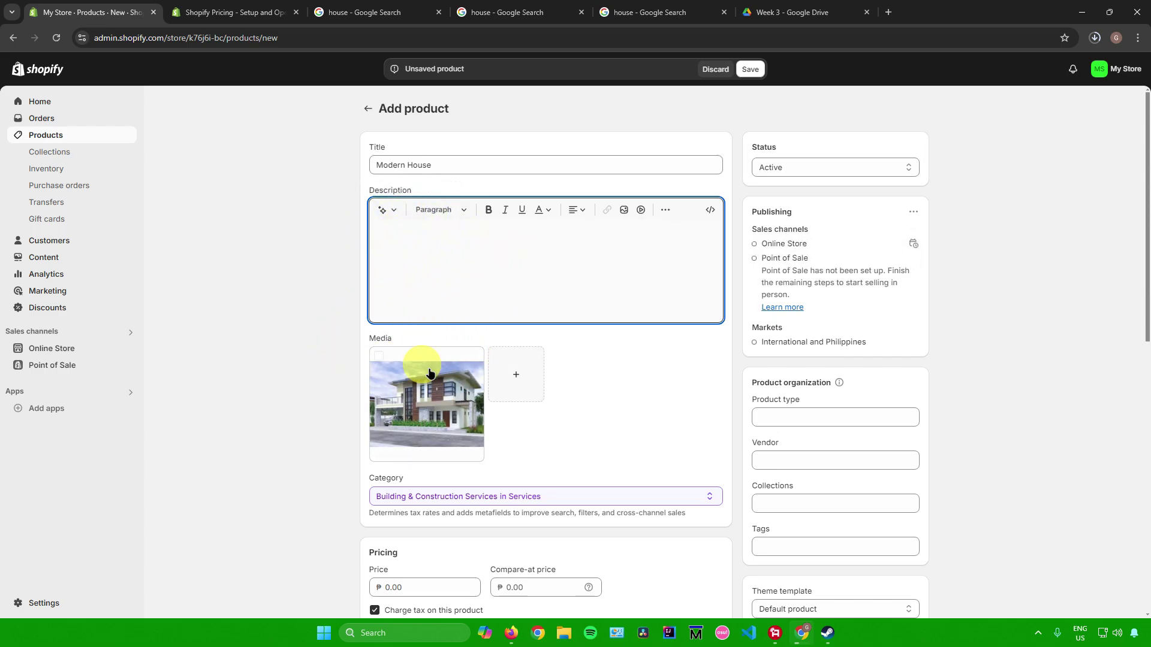
Enter 10000000 as the product price (₱10,000,000.00).
scroll(450, 329, "down", 3)
scroll(450, 329, "down", 3)
left_click(385, 226)
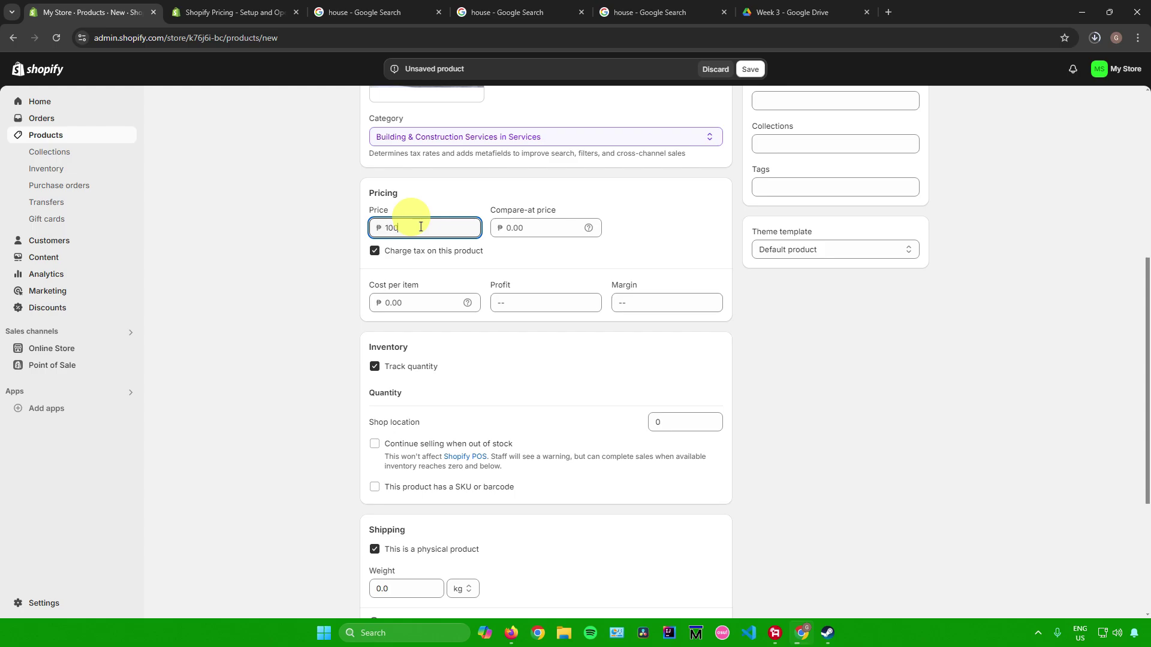
type("10000000")
scroll(424, 275, "down", 1)
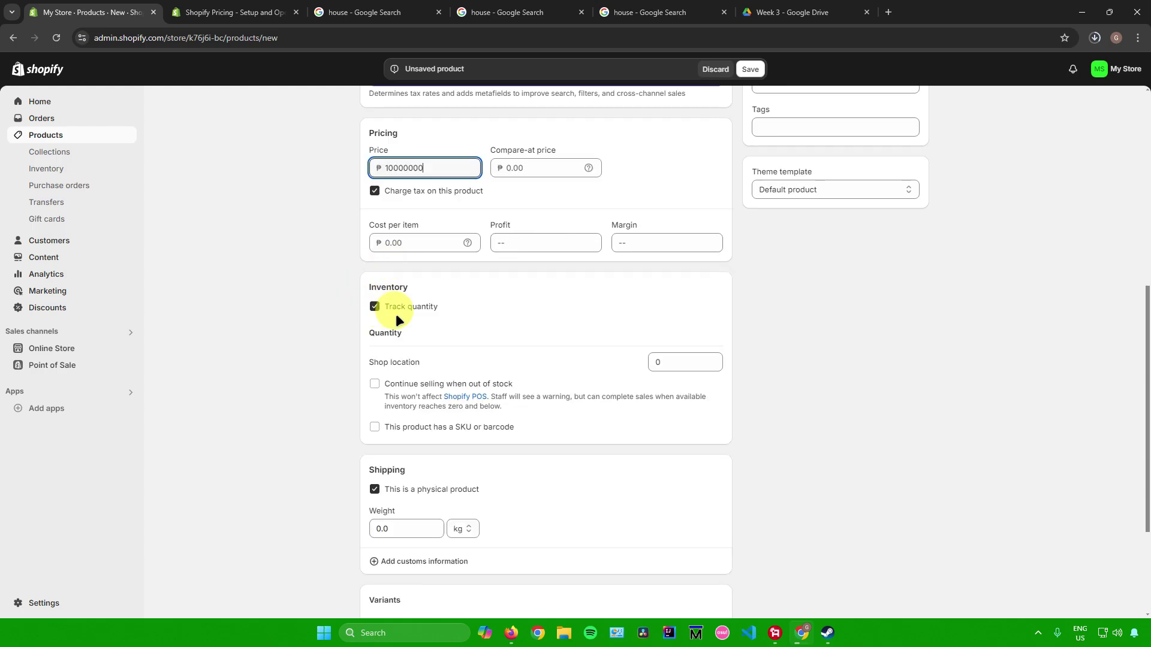
left_click_drag(382, 290, 442, 305)
left_click_drag(367, 470, 407, 471)
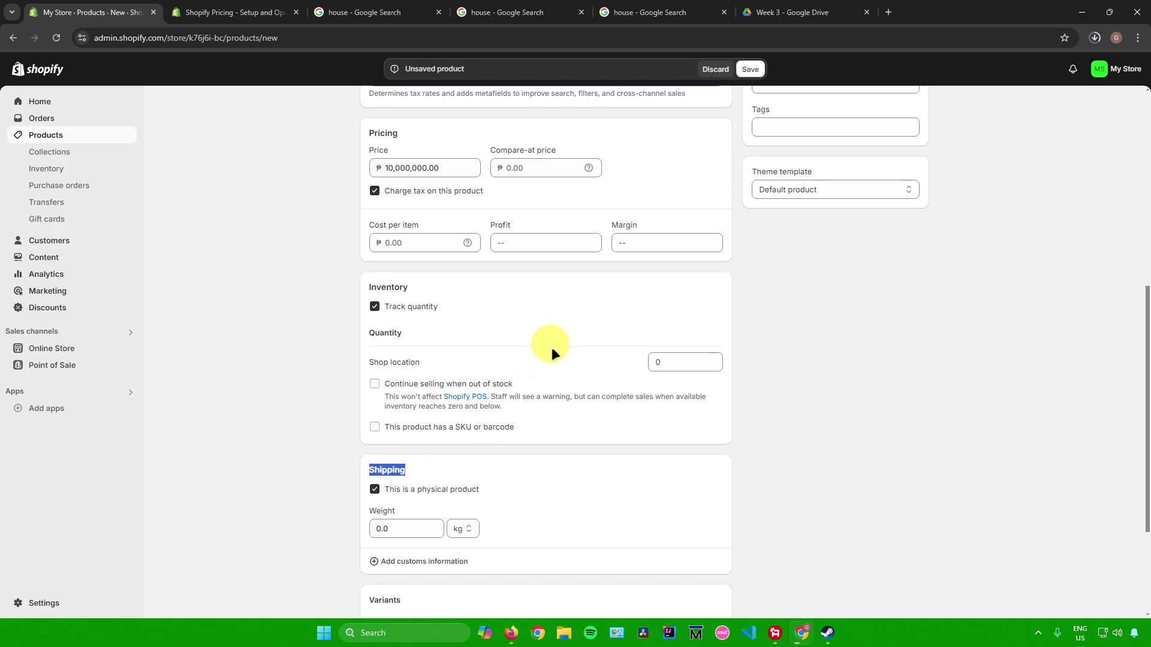
scroll(497, 339, "down", 3)
scroll(499, 339, "up", 3)
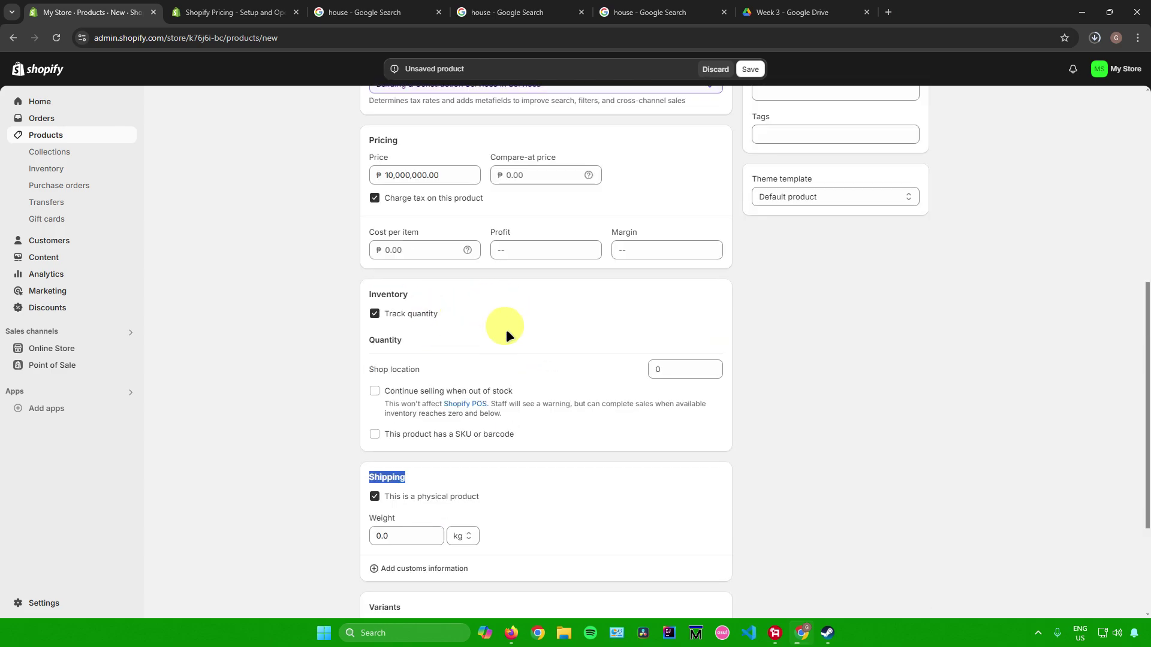
scroll(449, 379, "up", 4)
scroll(452, 371, "down", 4)
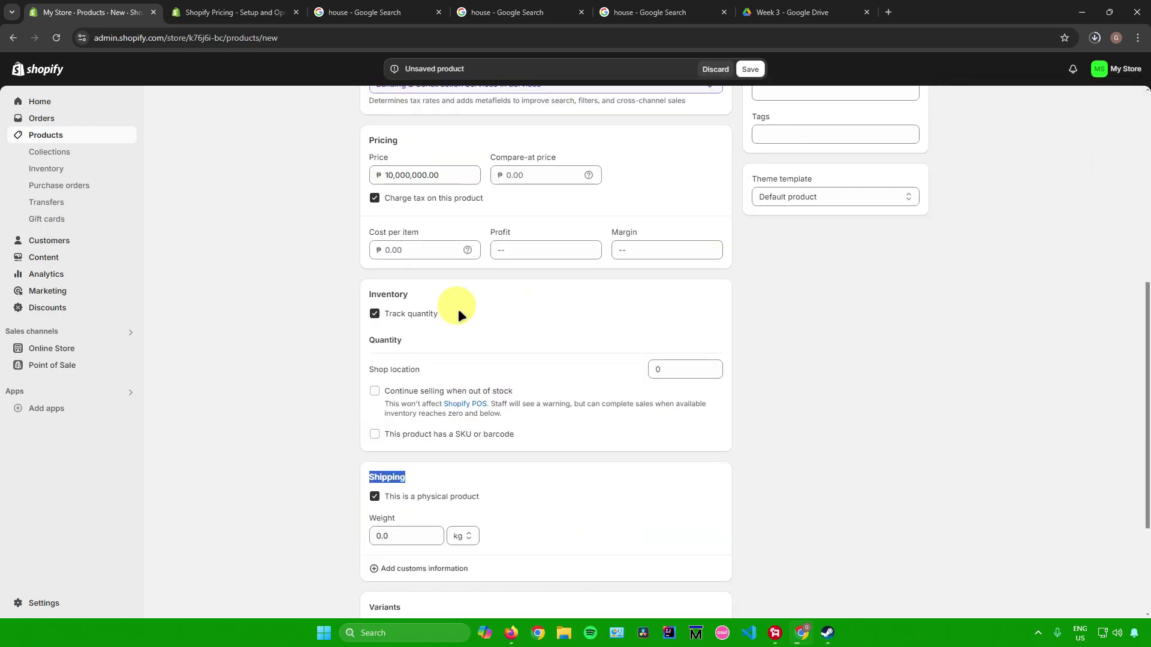
left_click(375, 313)
scroll(464, 317, "down", 2)
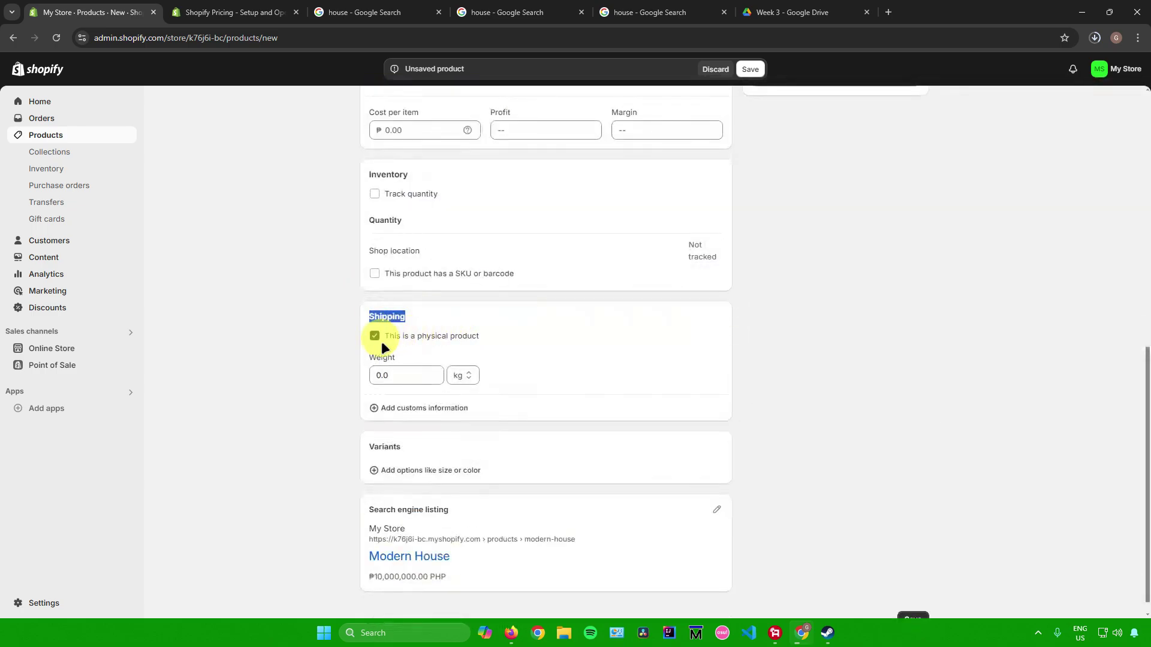
scroll(409, 322, "up", 5)
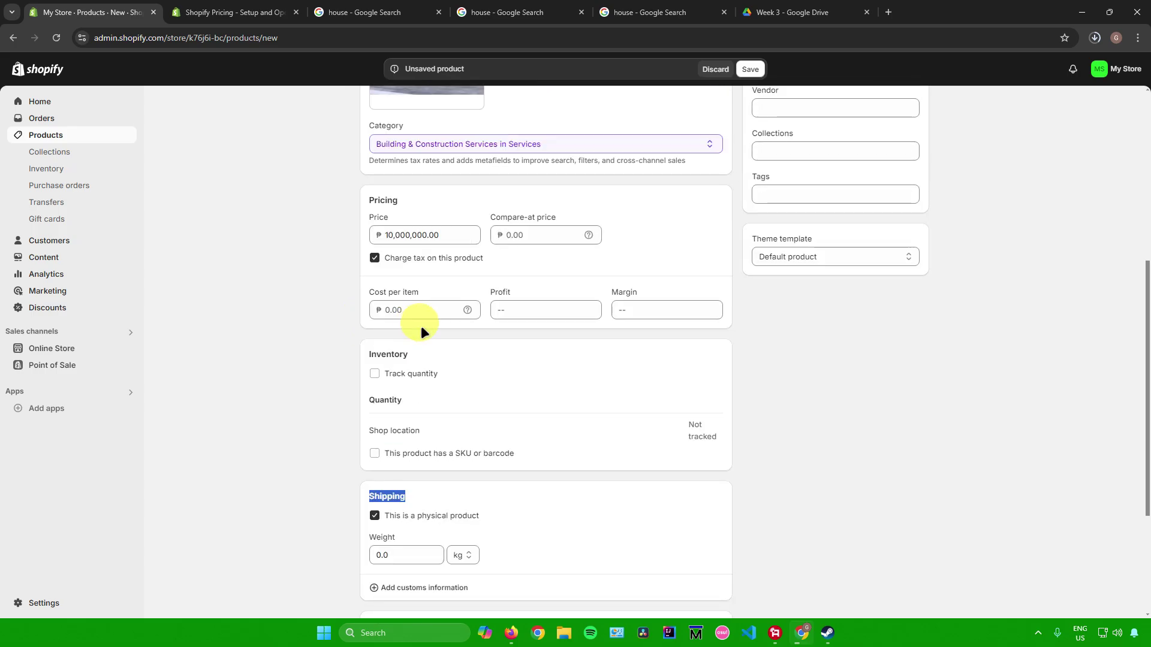
scroll(470, 318, "down", 4)
left_click(374, 397)
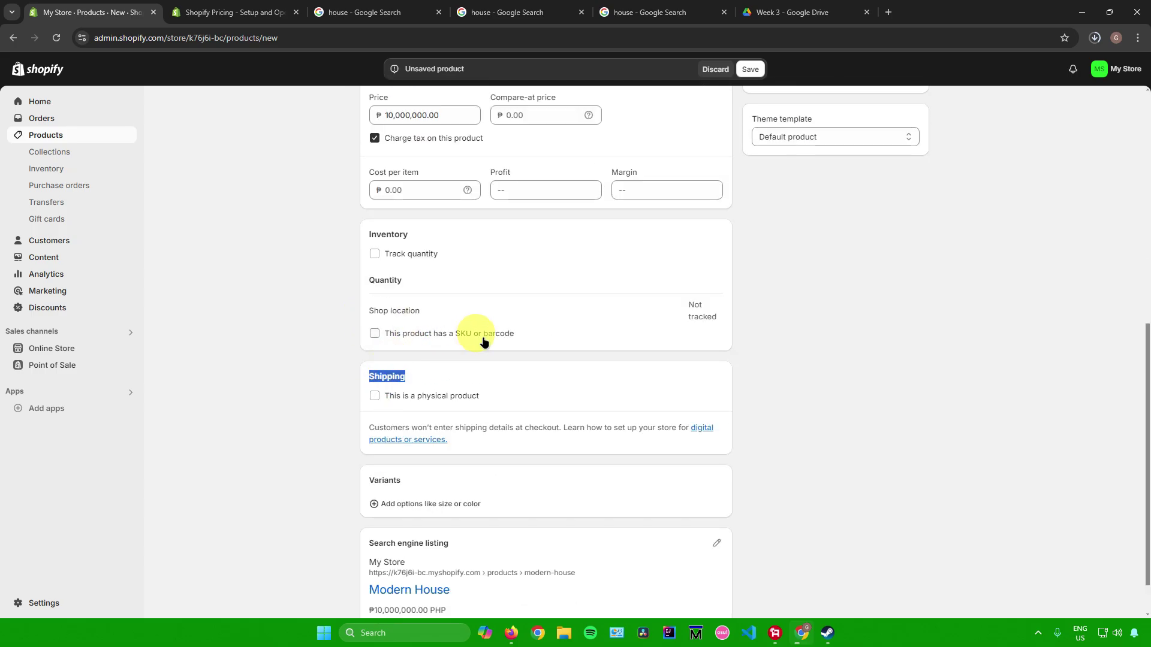
scroll(495, 300, "down", 1)
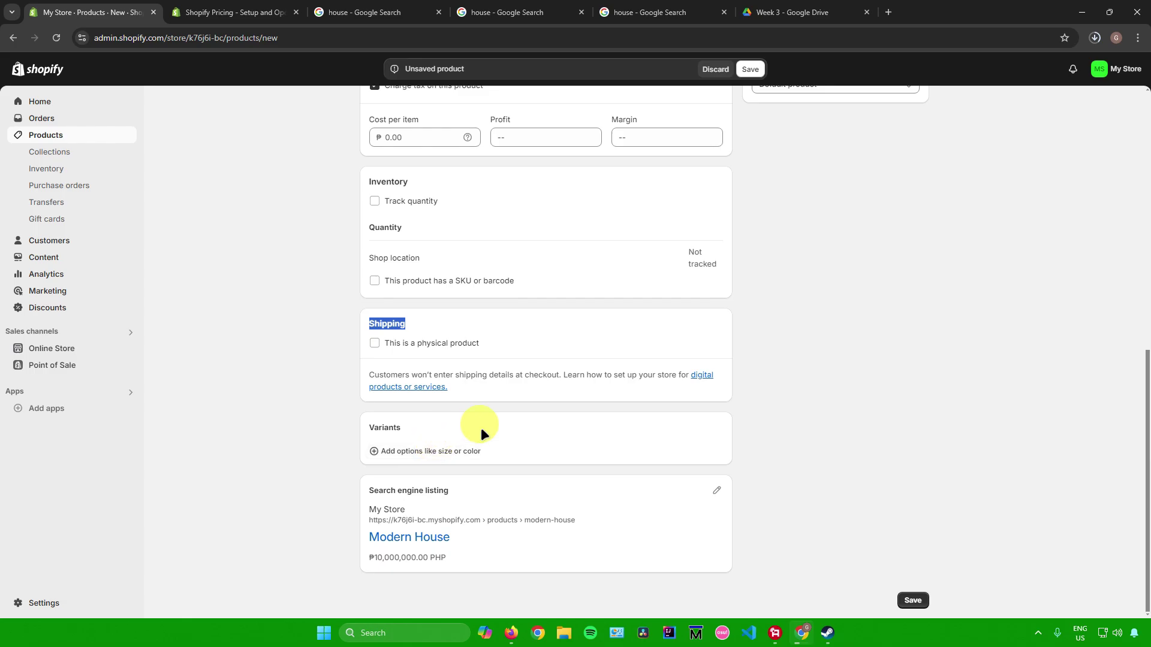
left_click(470, 451)
left_click(419, 531)
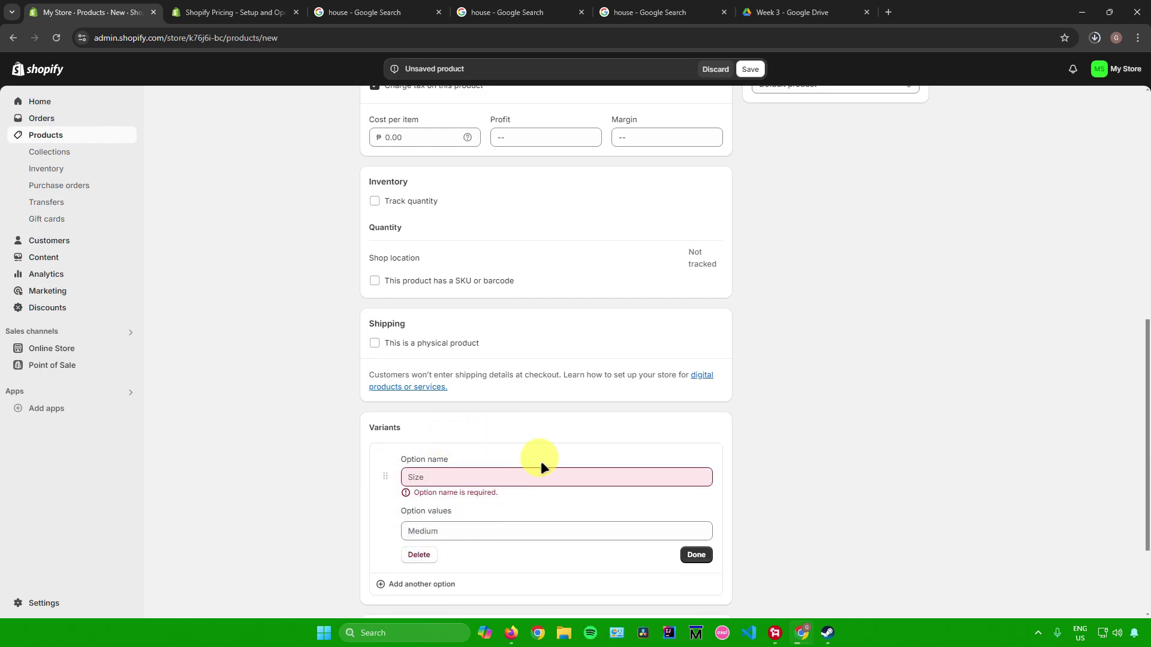
left_click(417, 553)
scroll(633, 458, "up", 10)
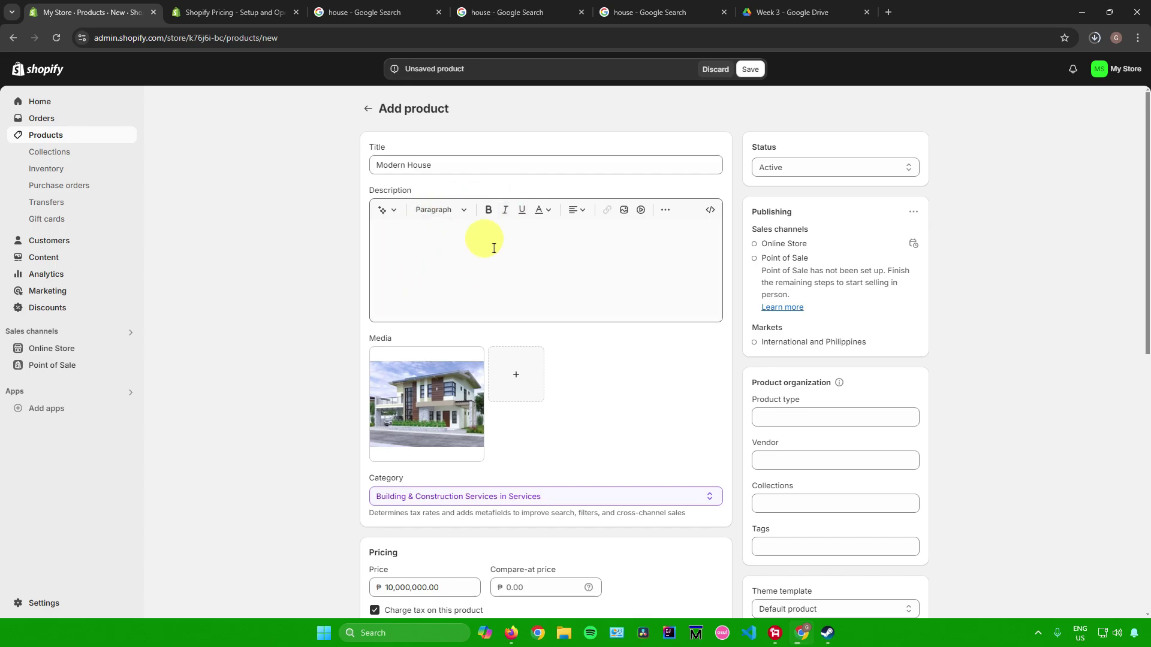
scroll(498, 391, "down", 9)
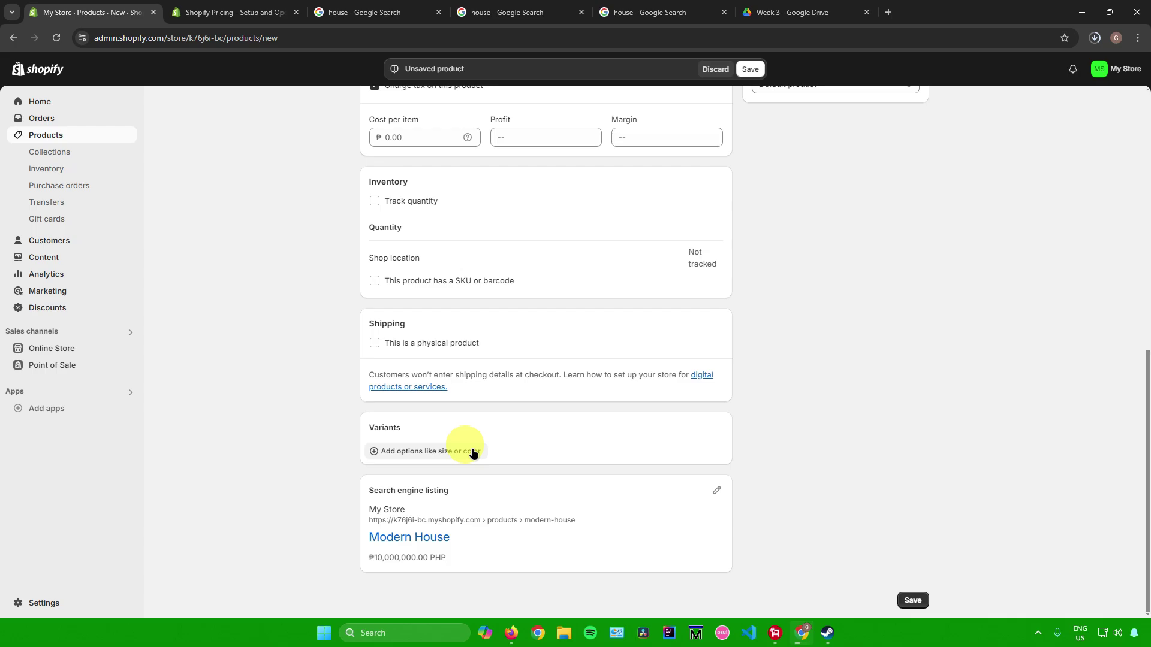
scroll(470, 450, "up", 10)
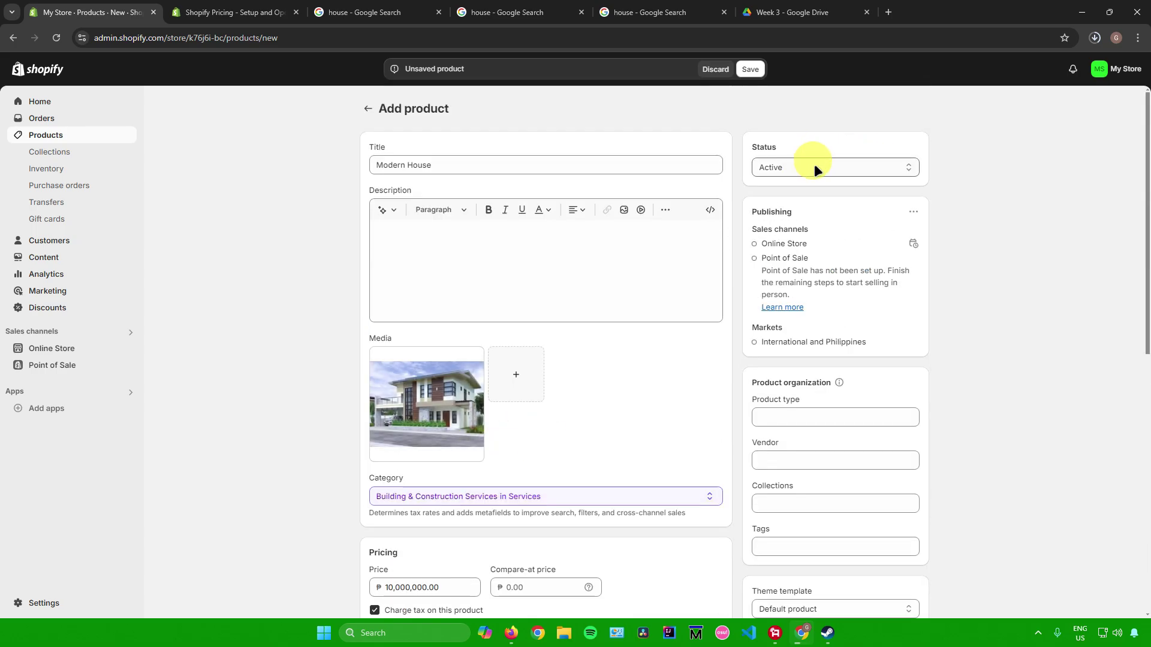
Keep the status Active and set the product type to Real Estate.
left_click(815, 166)
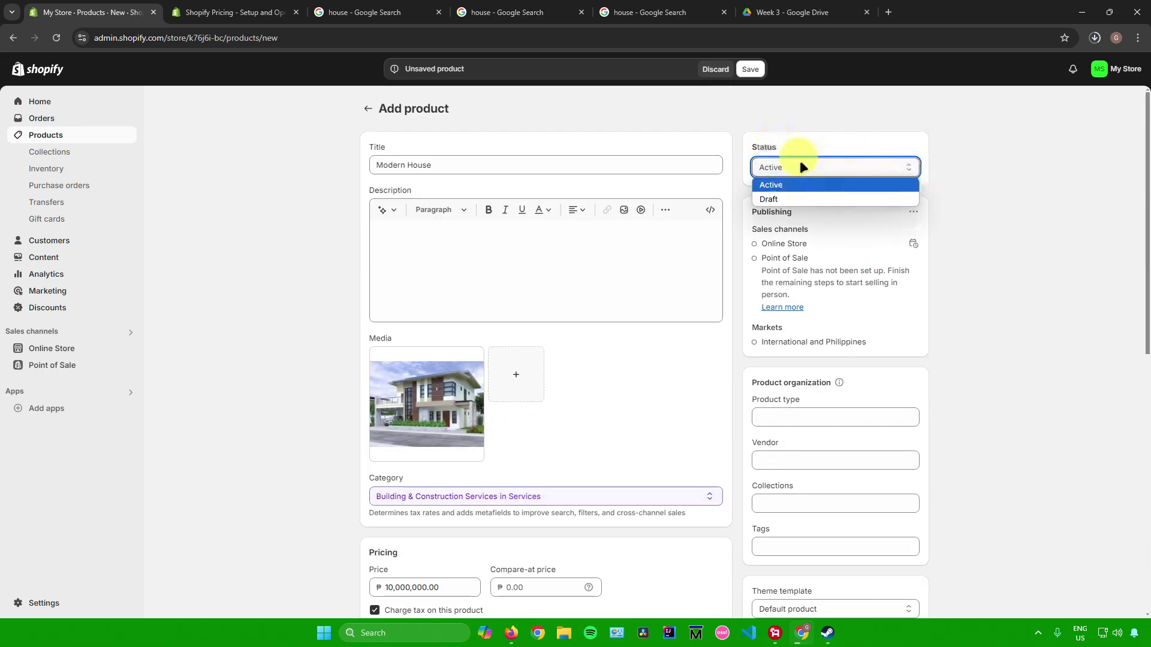
left_click(800, 160)
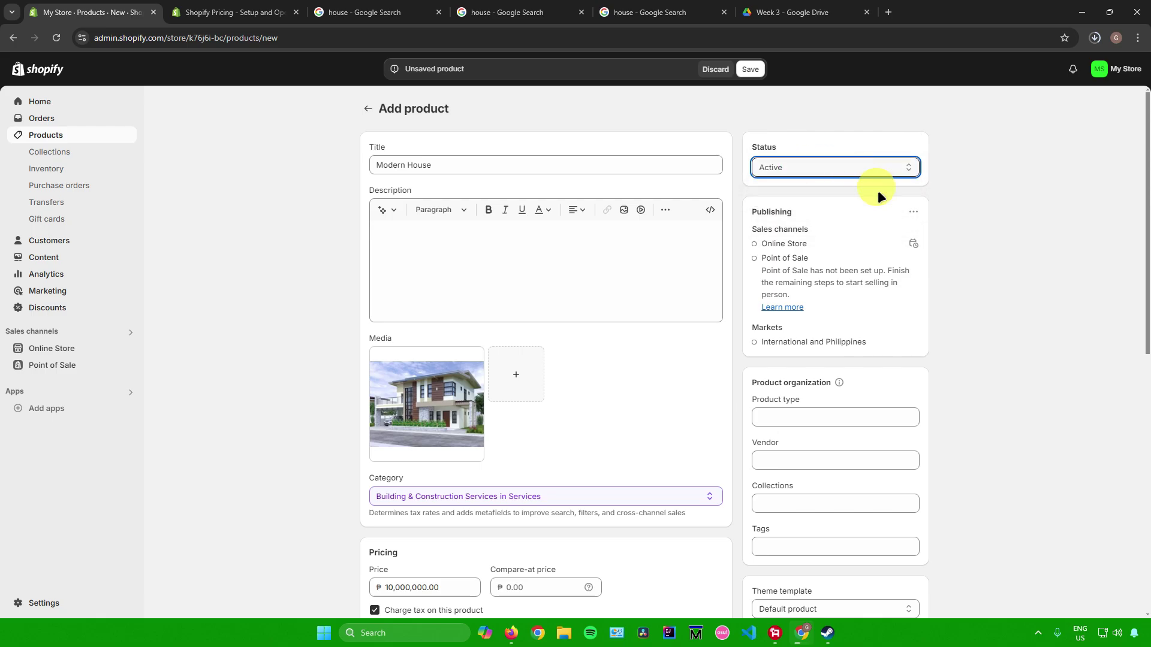
scroll(878, 189, "down", 2)
left_click(902, 300)
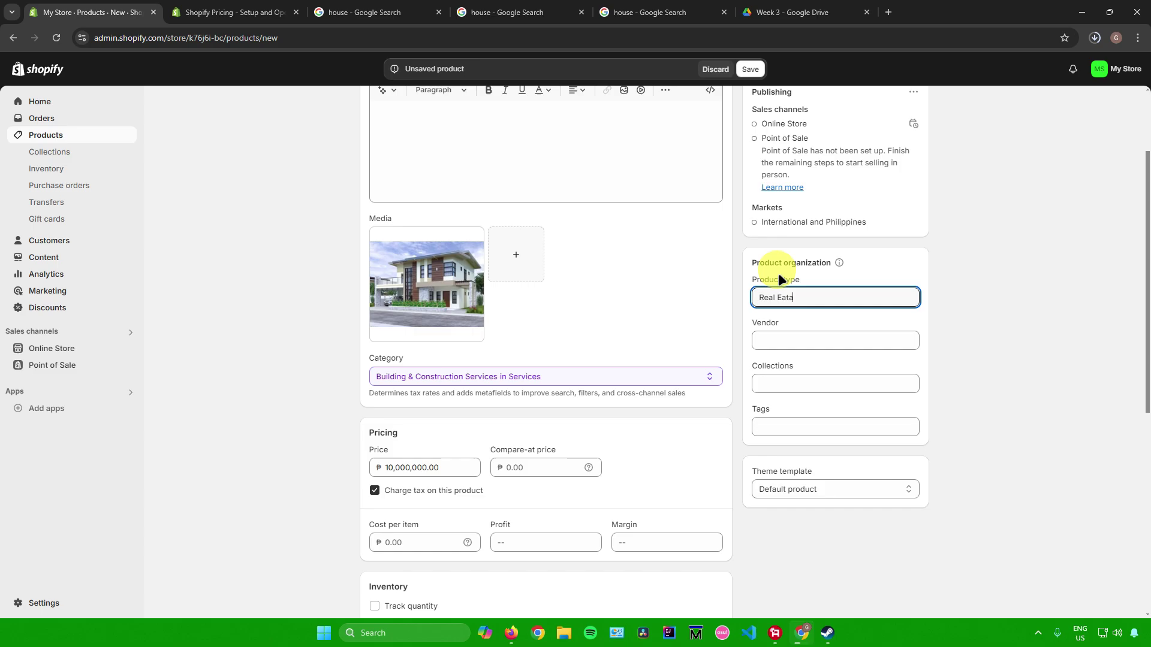
type("Real Estate")
key("Tab")
Add the product to the Home page collection and tag it Real Estate.
left_click(801, 382)
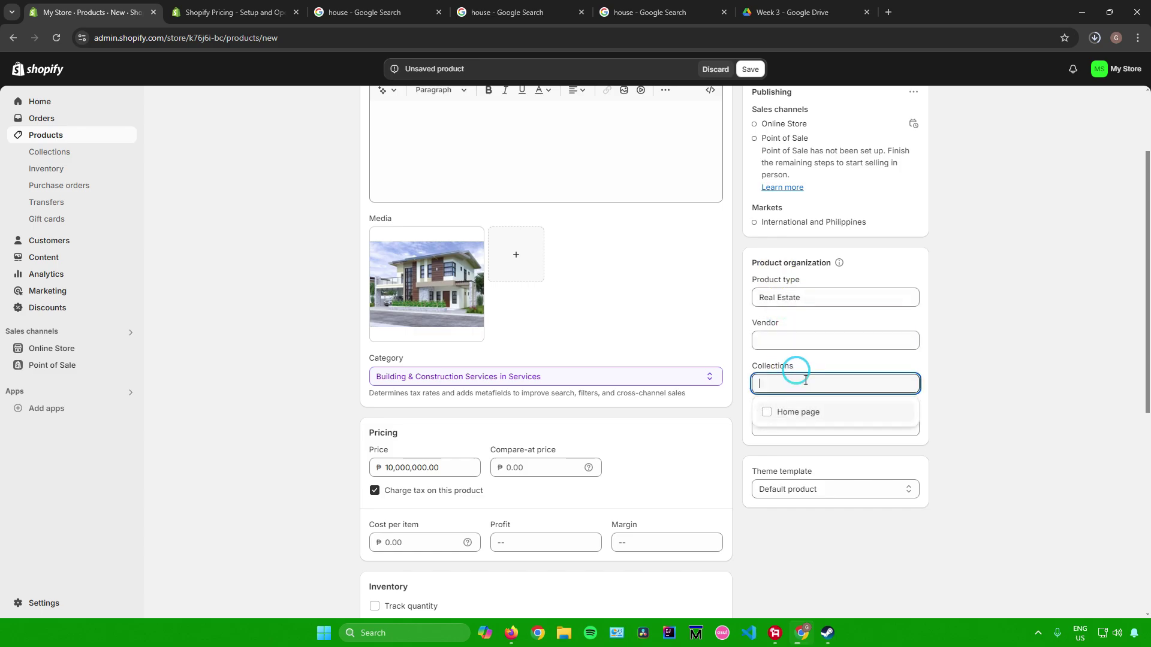
left_click(797, 416)
left_click(976, 380)
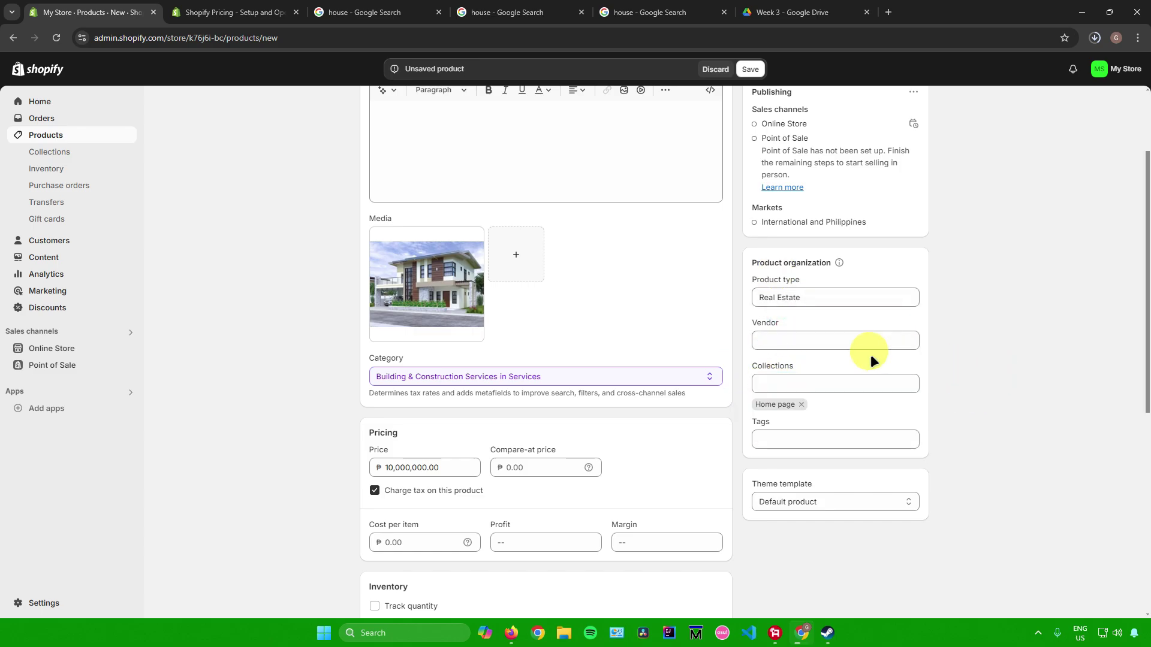
left_click(792, 442)
type("Rest")
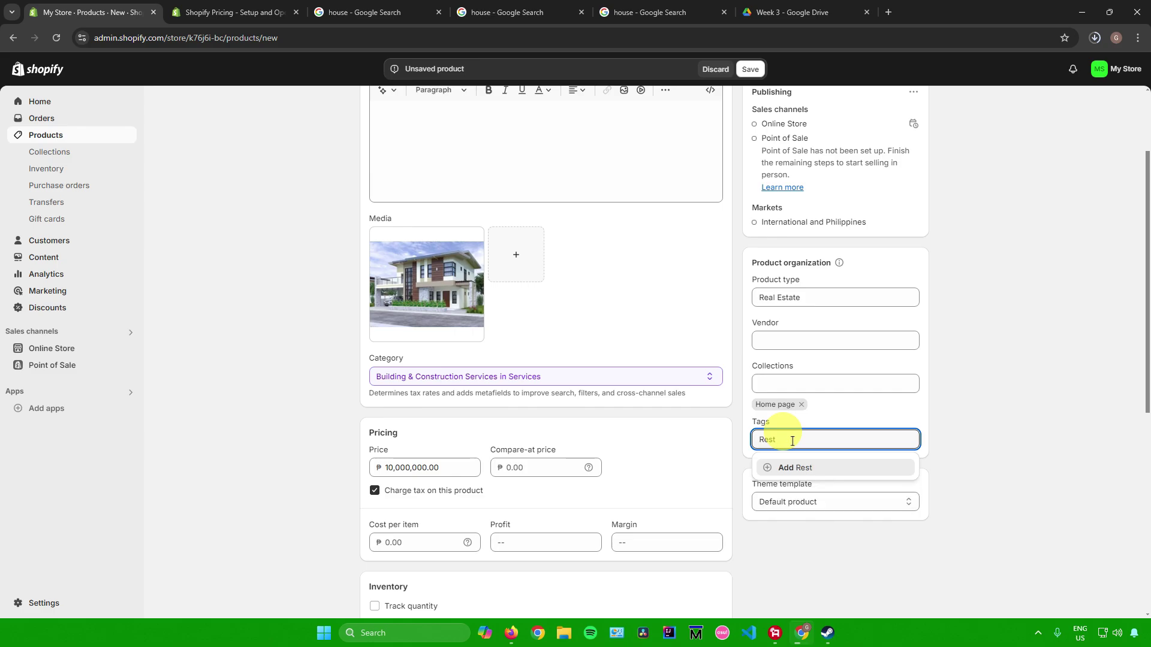
type("l Estate")
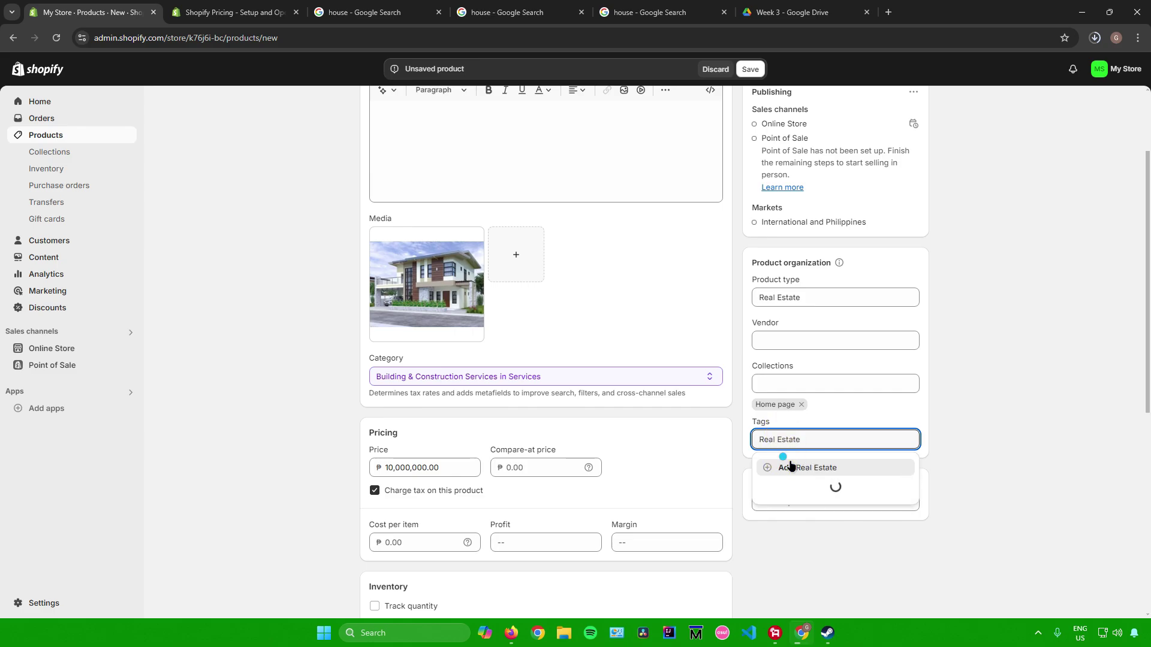
left_click(765, 466)
scroll(1017, 373, "up", 2)
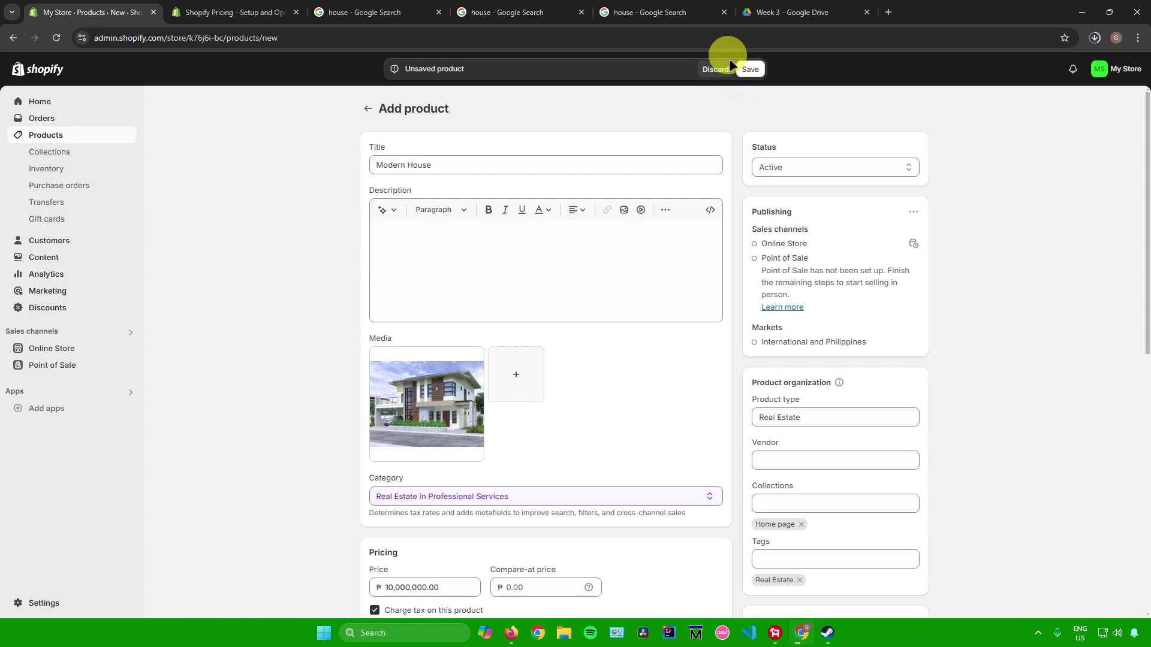
Save the Modern House product and return to the products list.
left_click(750, 68)
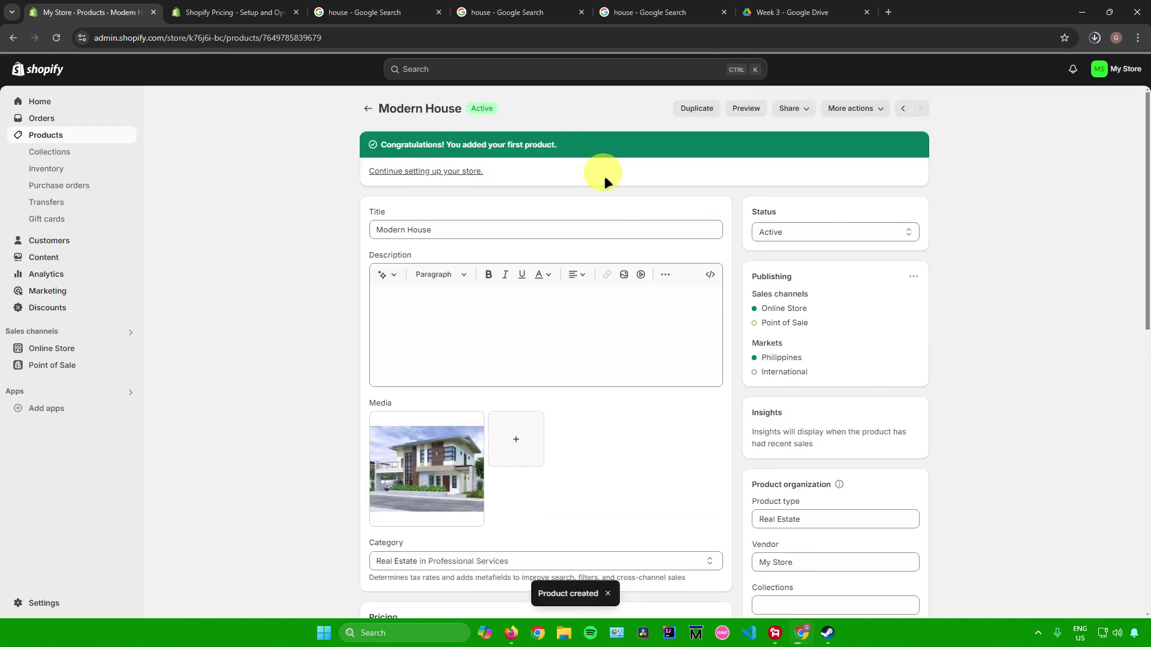
key("alt+Left")
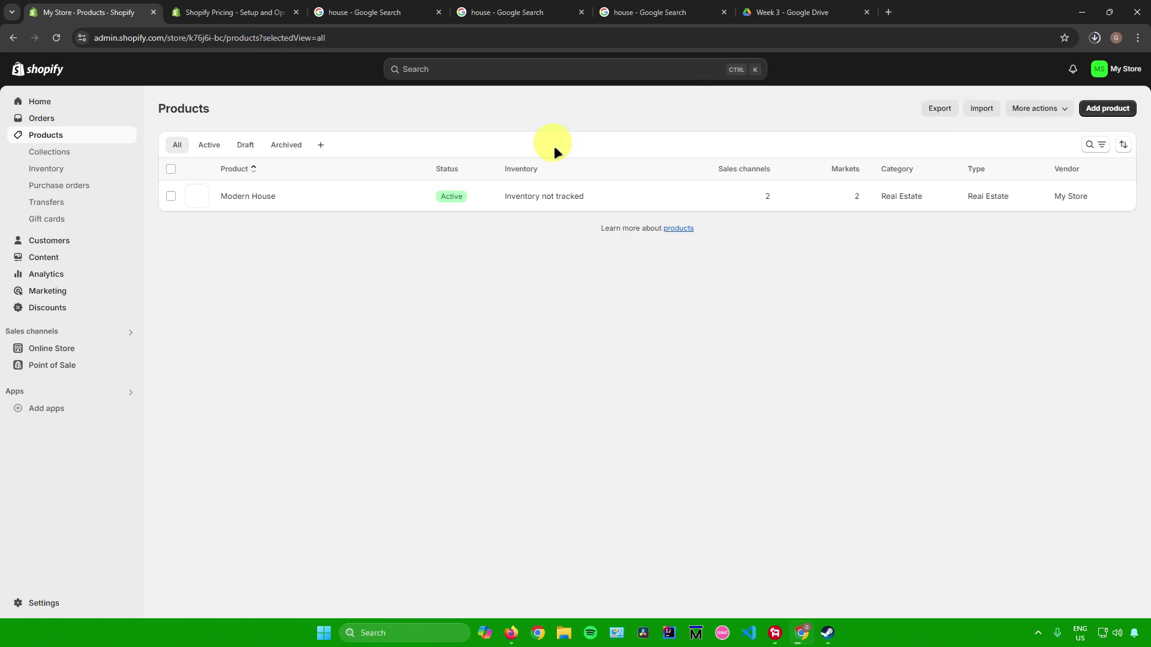
left_click(506, 12)
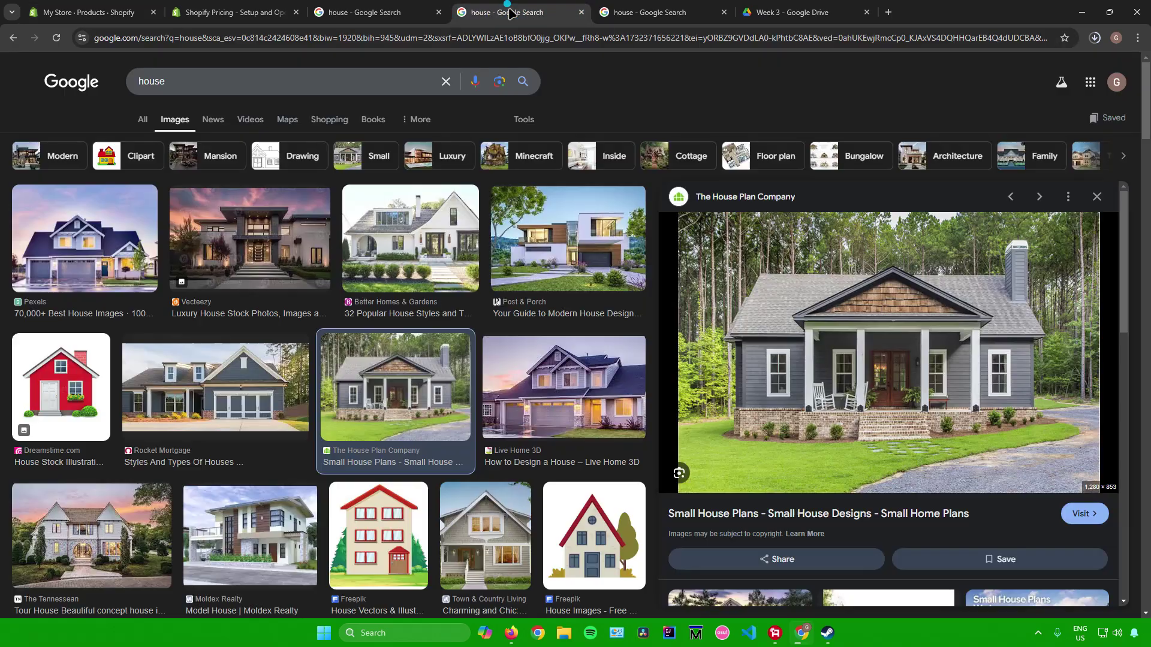
left_click(675, 14)
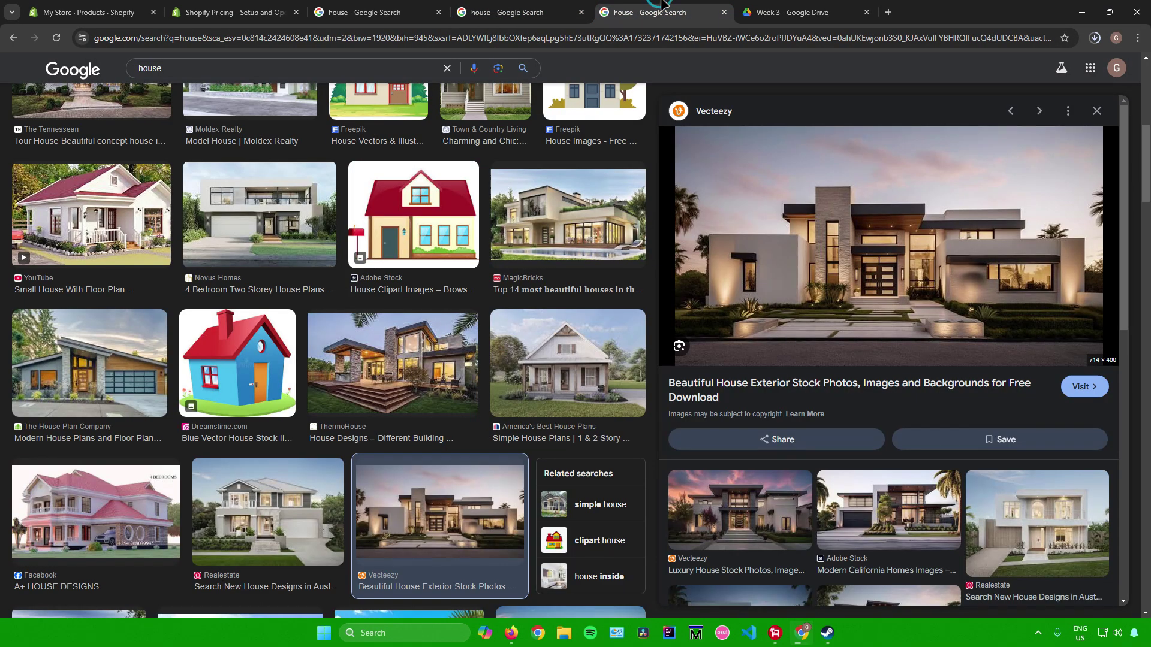
left_click(163, 12)
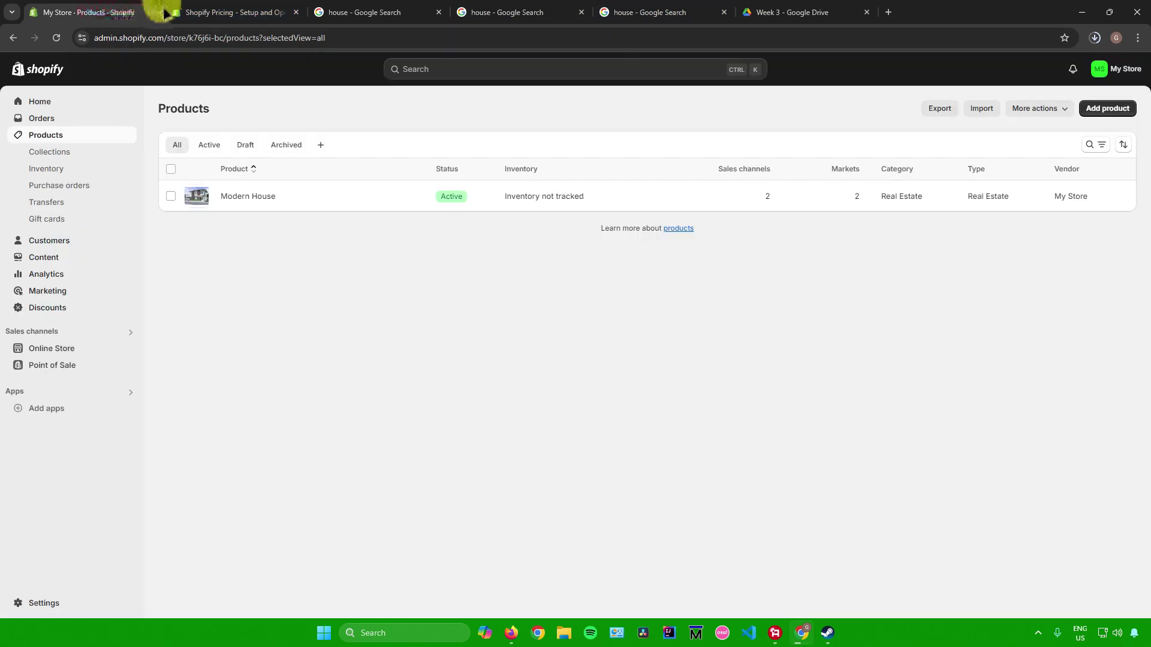
Open a new product form, then back out to the products list.
left_click(1105, 108)
scroll(488, 270, "down", 6)
scroll(491, 279, "up", 6)
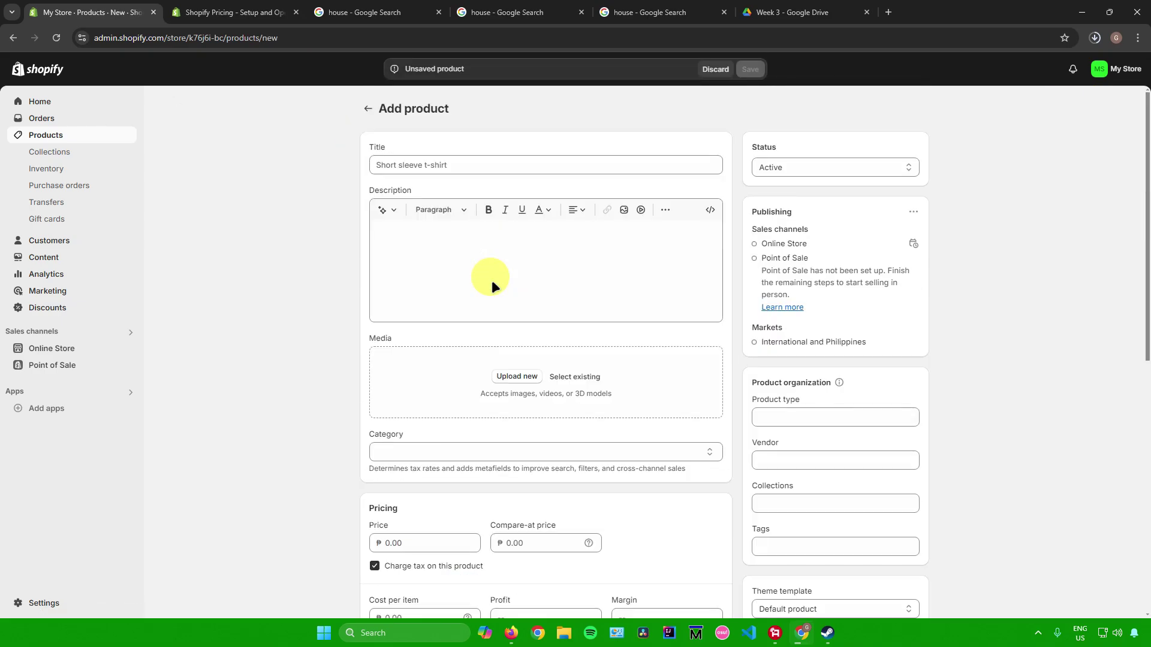
left_click(492, 281)
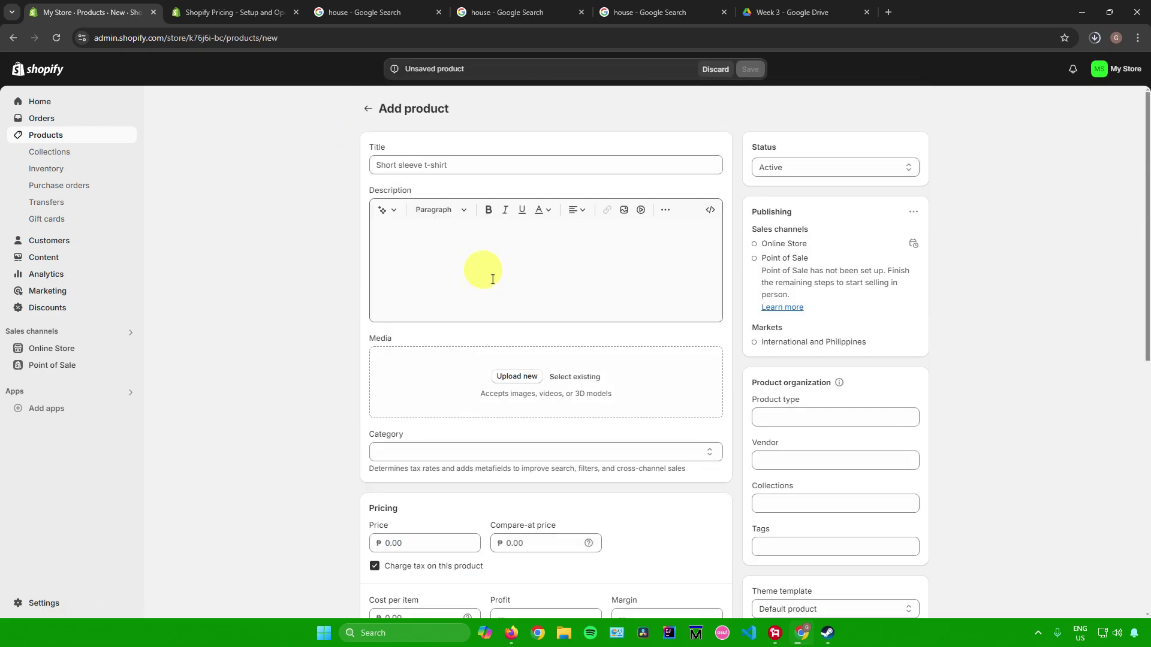
key("alt+Left")
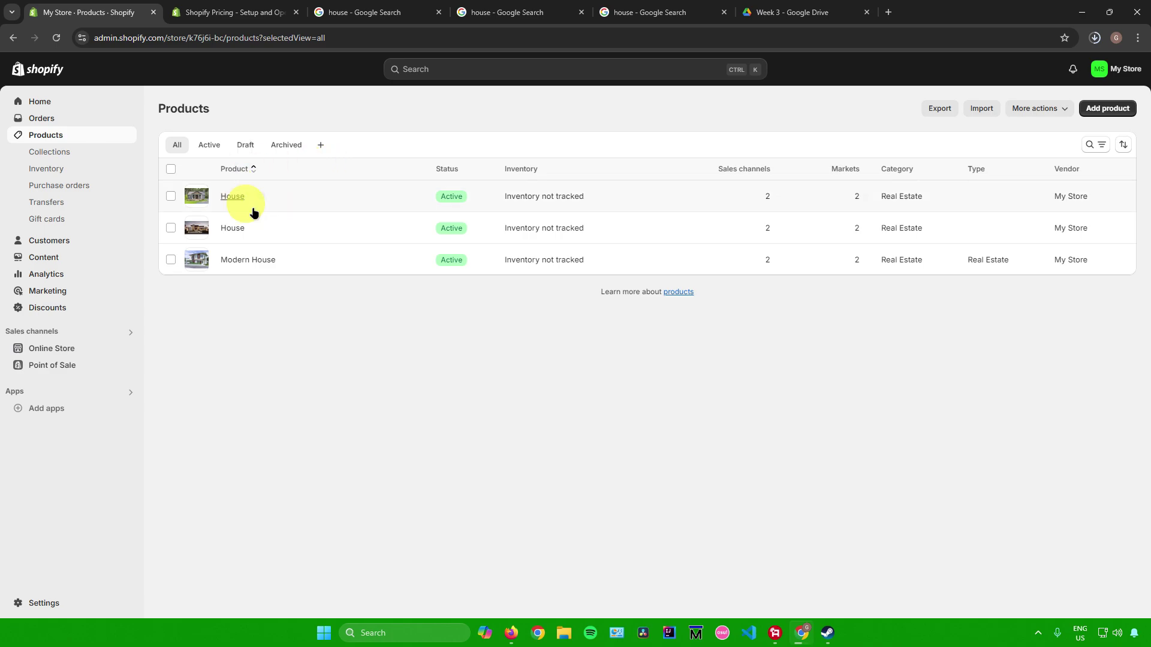
Go to the Online Store Themes page listing Dawn and its copies, closing the templates tab.
left_click(59, 348)
scroll(519, 377, "down", 2)
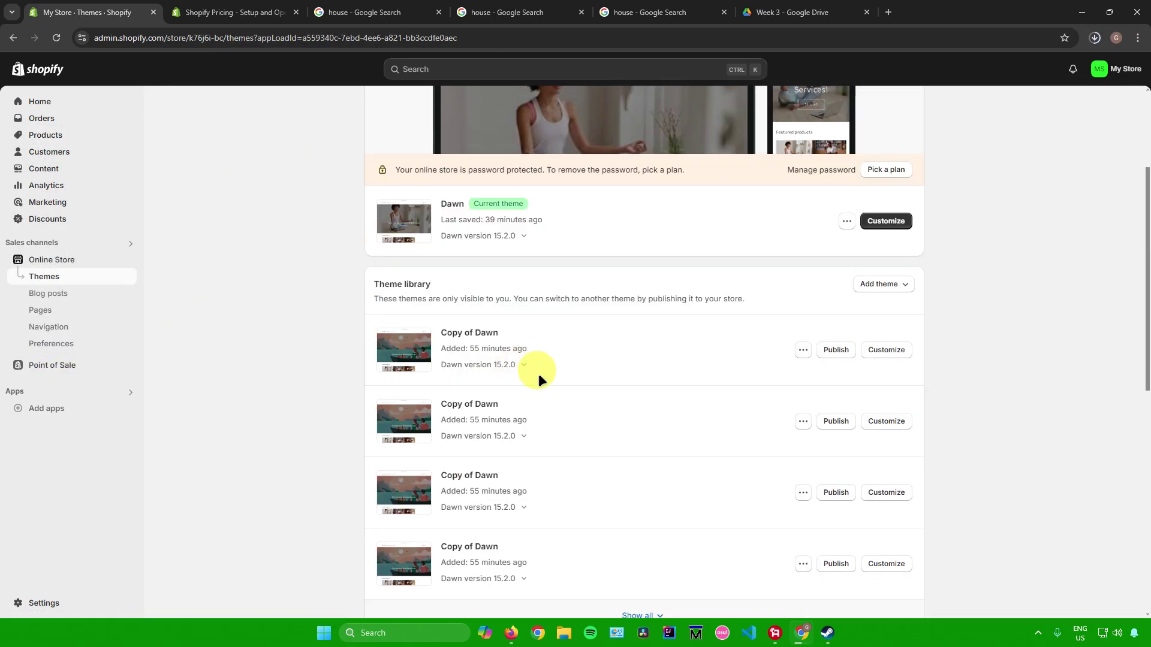
scroll(571, 336, "down", 6)
scroll(582, 330, "up", 5)
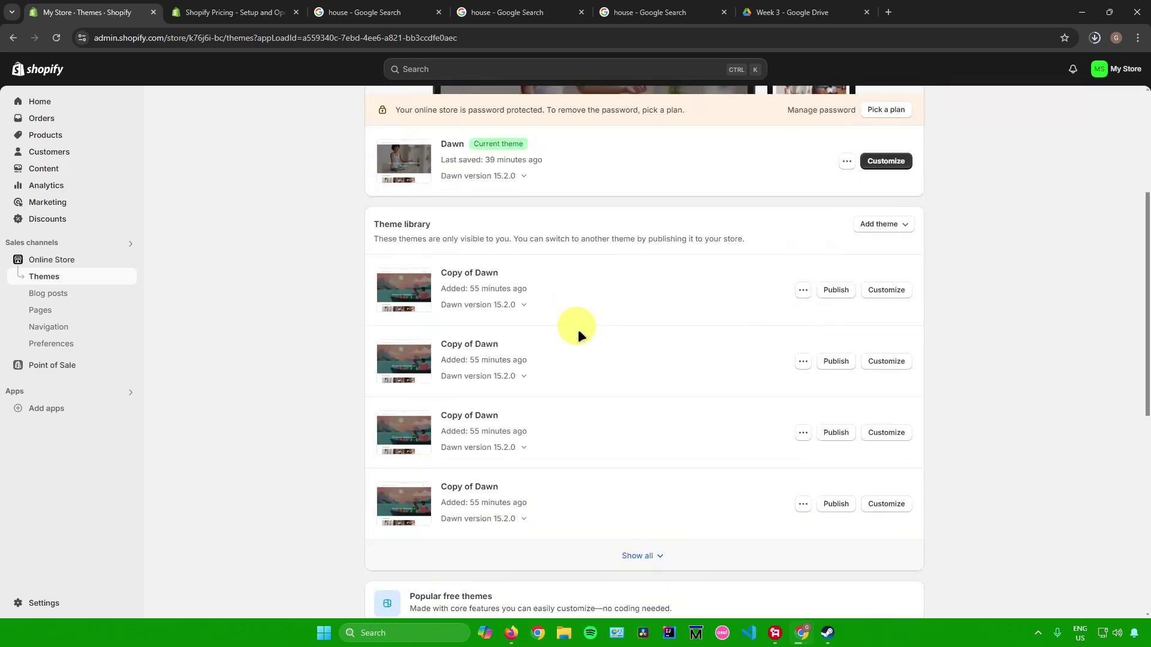
scroll(552, 360, "down", 5)
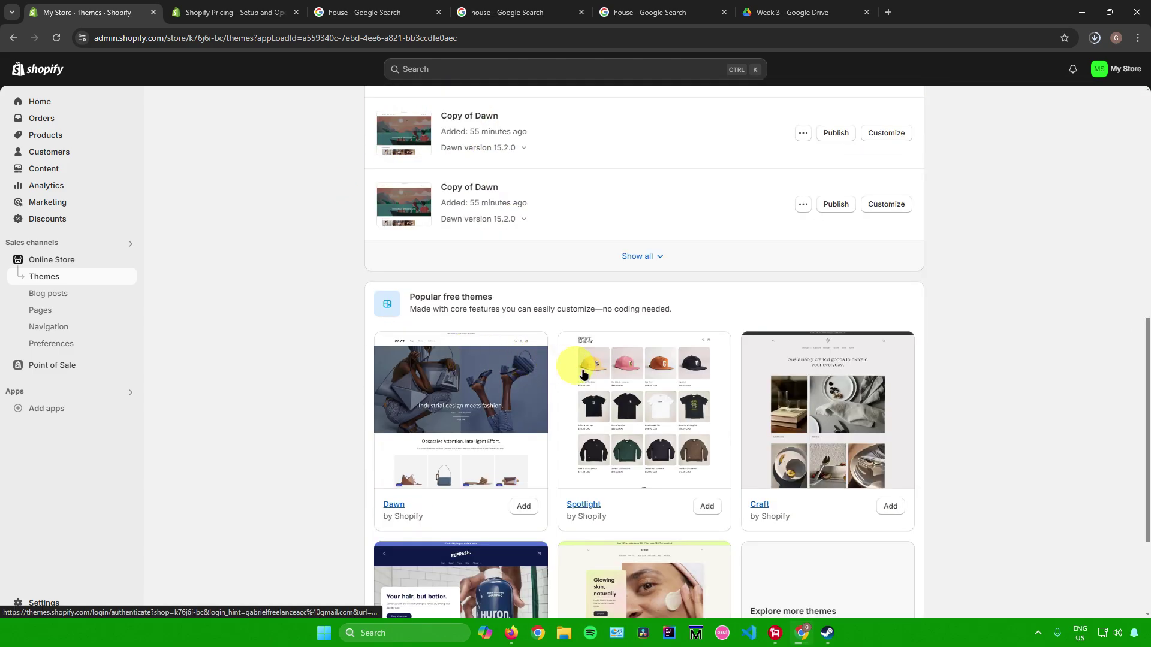
scroll(832, 378, "down", 2)
scroll(831, 376, "down", 1)
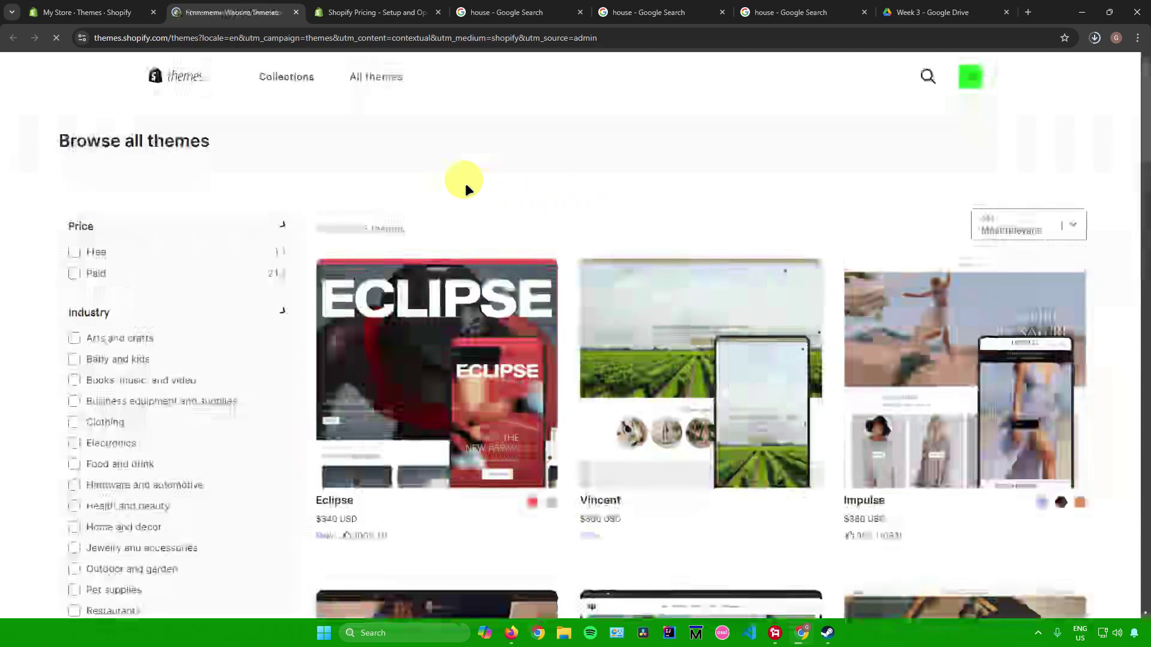
scroll(467, 253, "down", 3)
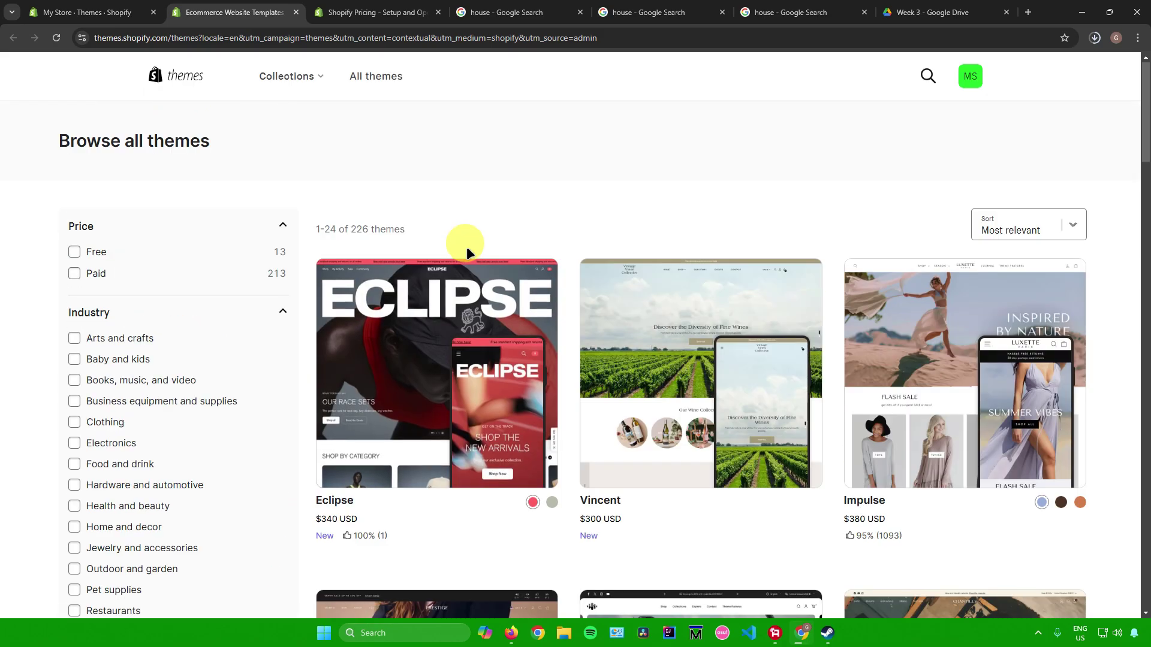
scroll(467, 253, "down", 11)
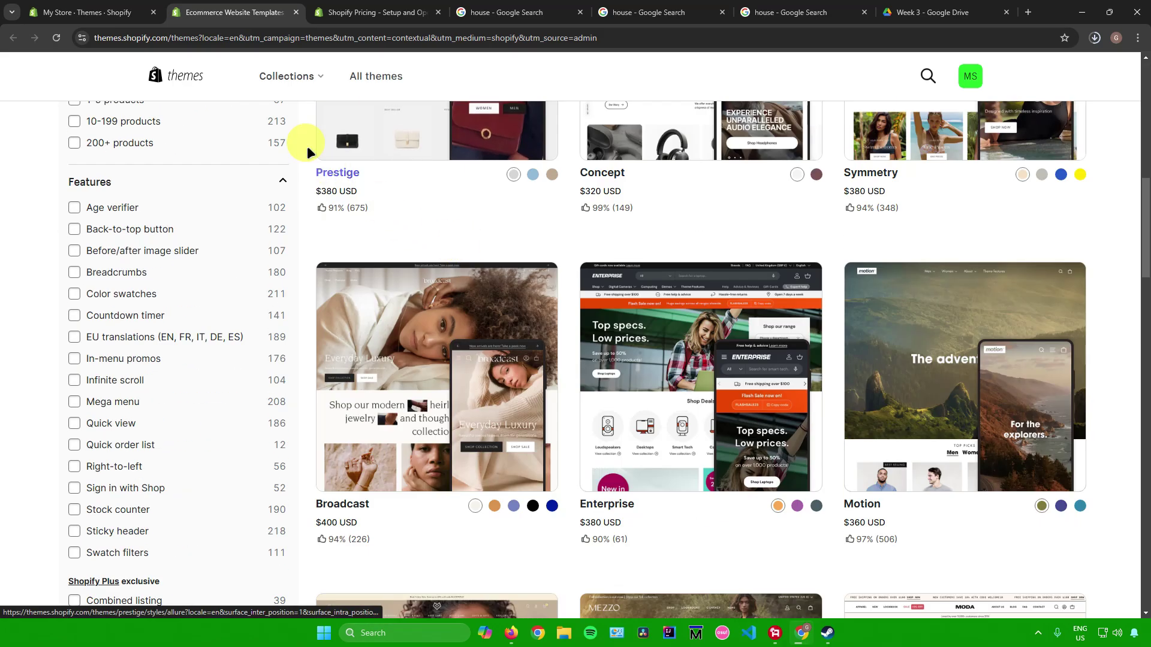
left_click(295, 12)
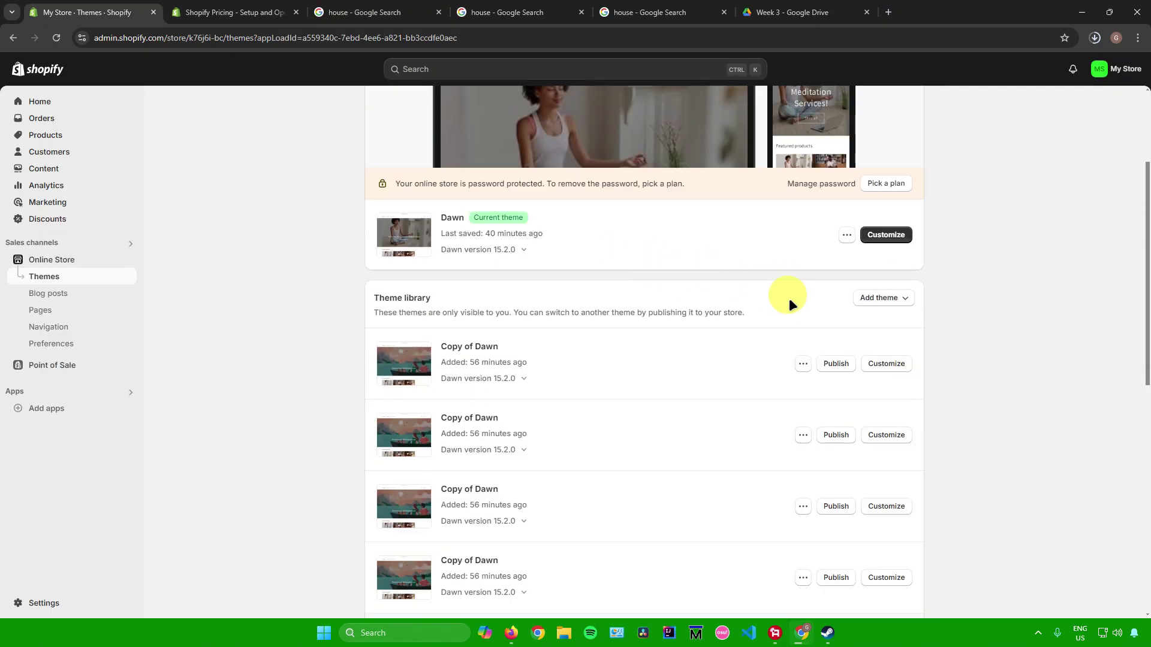
Customize Copy of Dawn and set the ADRIANA house photo as the Image banner's first image.
left_click(652, 344)
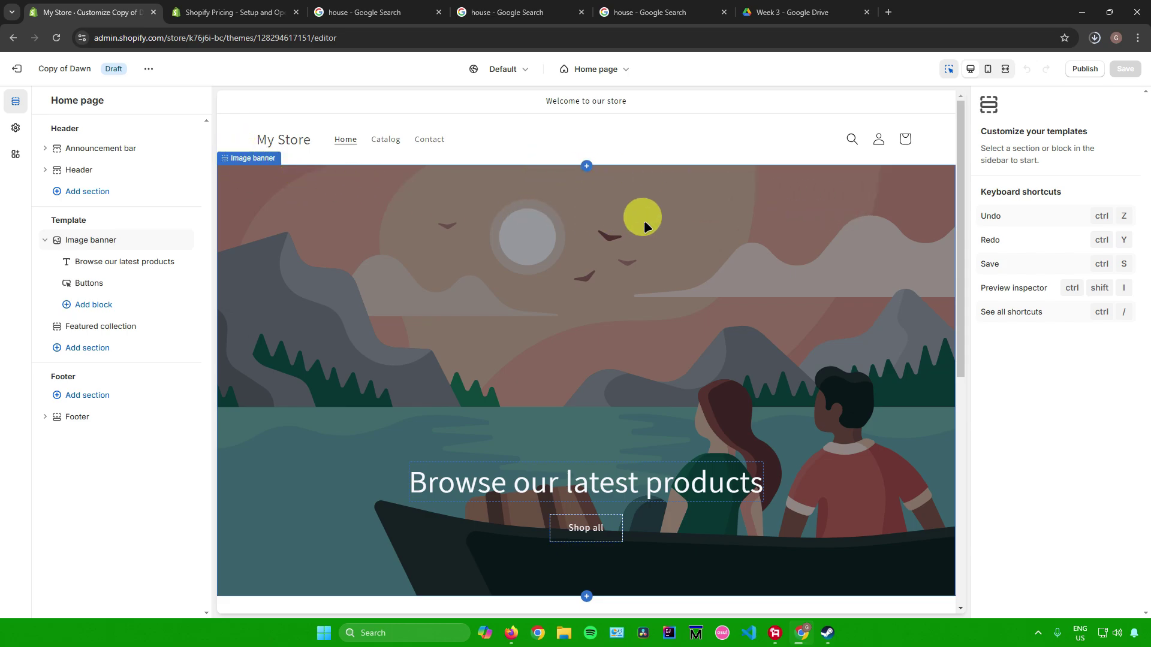
left_click(516, 239)
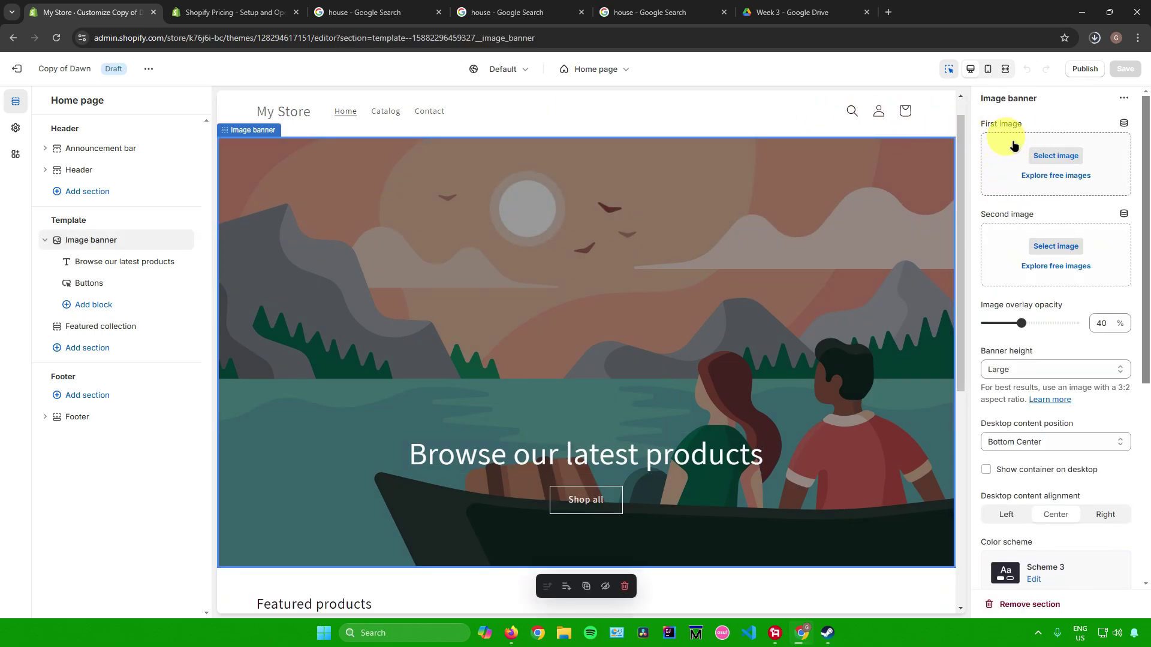
scroll(1025, 179, "down", 4)
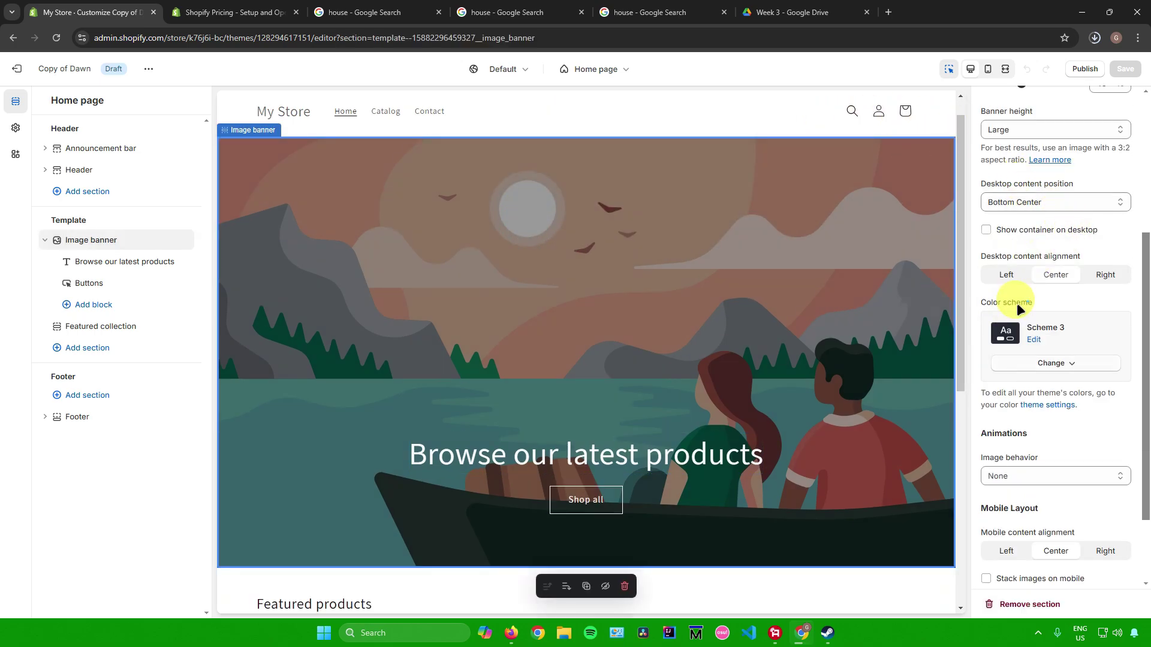
scroll(1019, 306, "down", 2)
scroll(1064, 326, "up", 5)
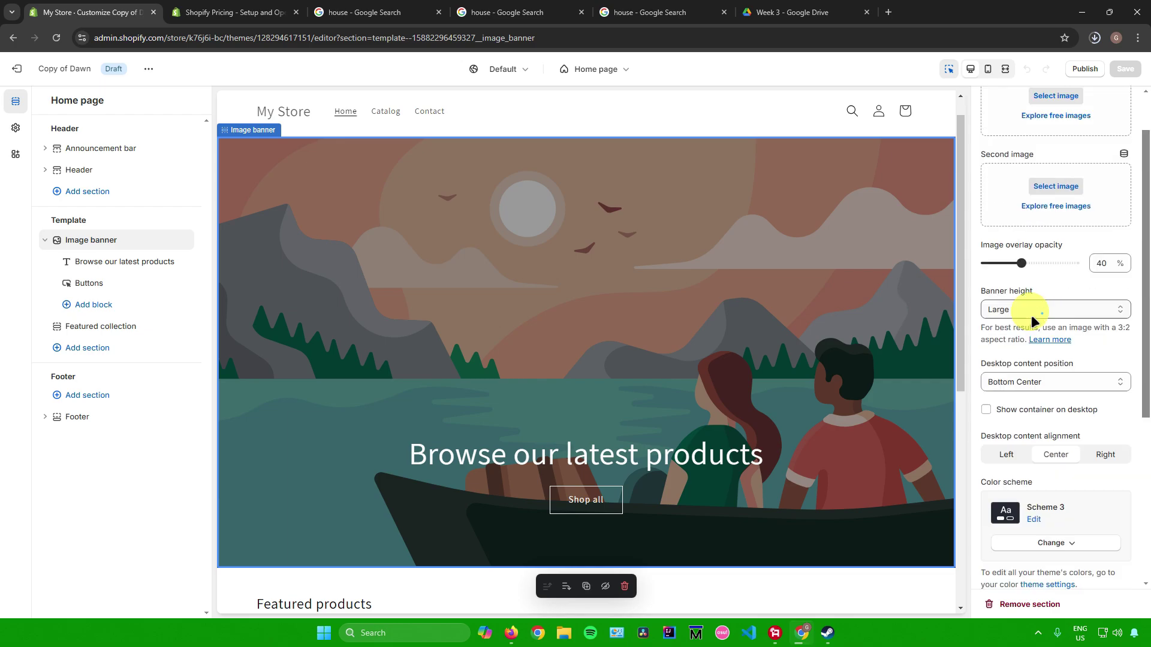
scroll(1031, 318, "up", 1)
left_click(1056, 155)
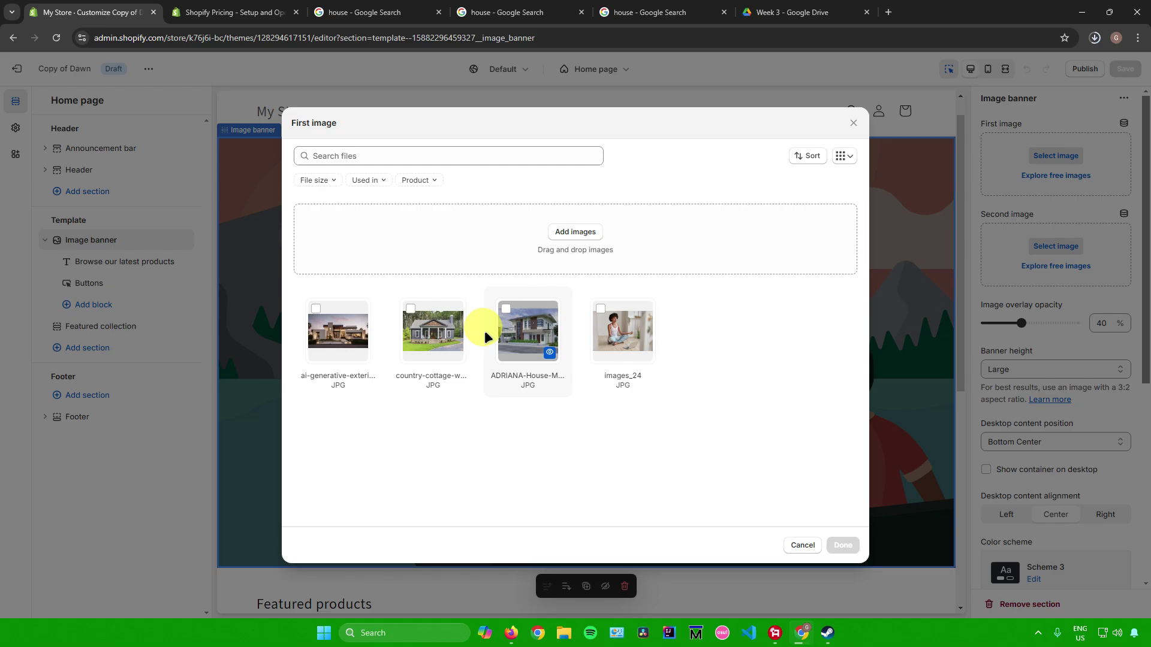
left_click(841, 545)
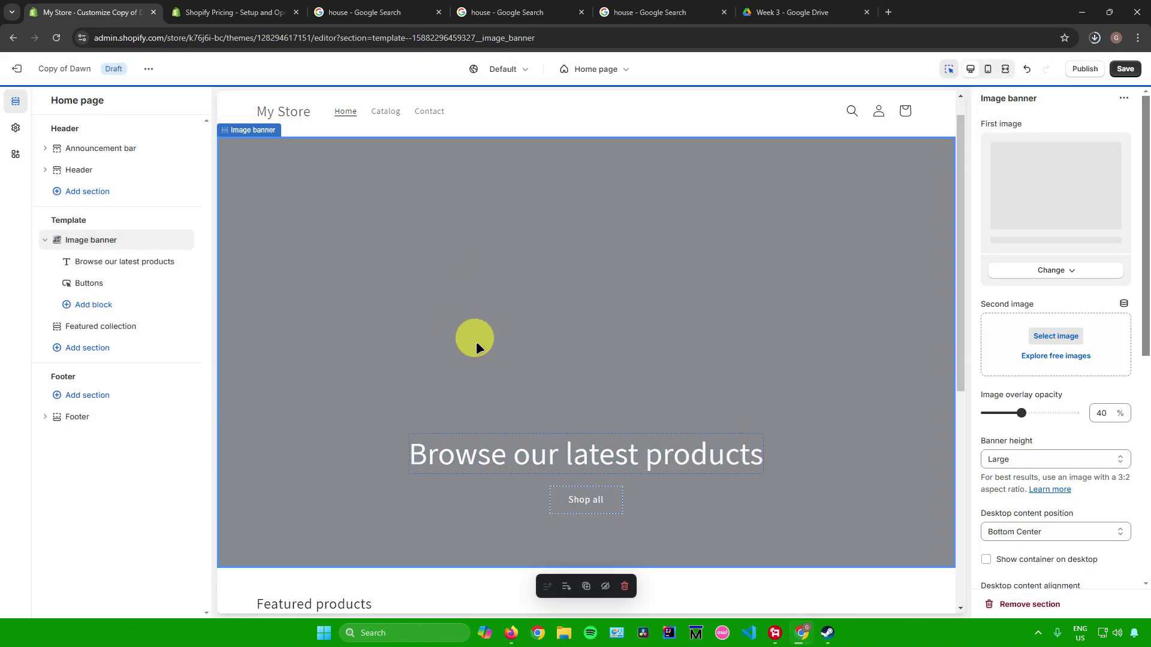
Replace the banner heading 'Browse our latest products' with 'Real Estate Listings'.
left_click(709, 453)
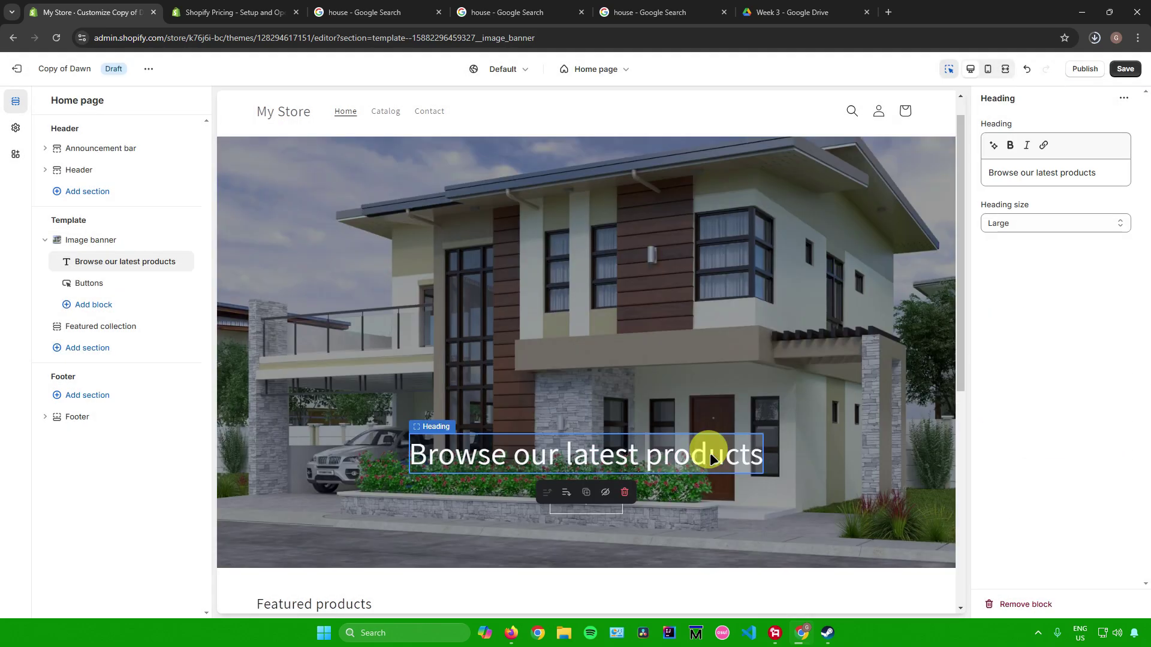
triple_click(1099, 174)
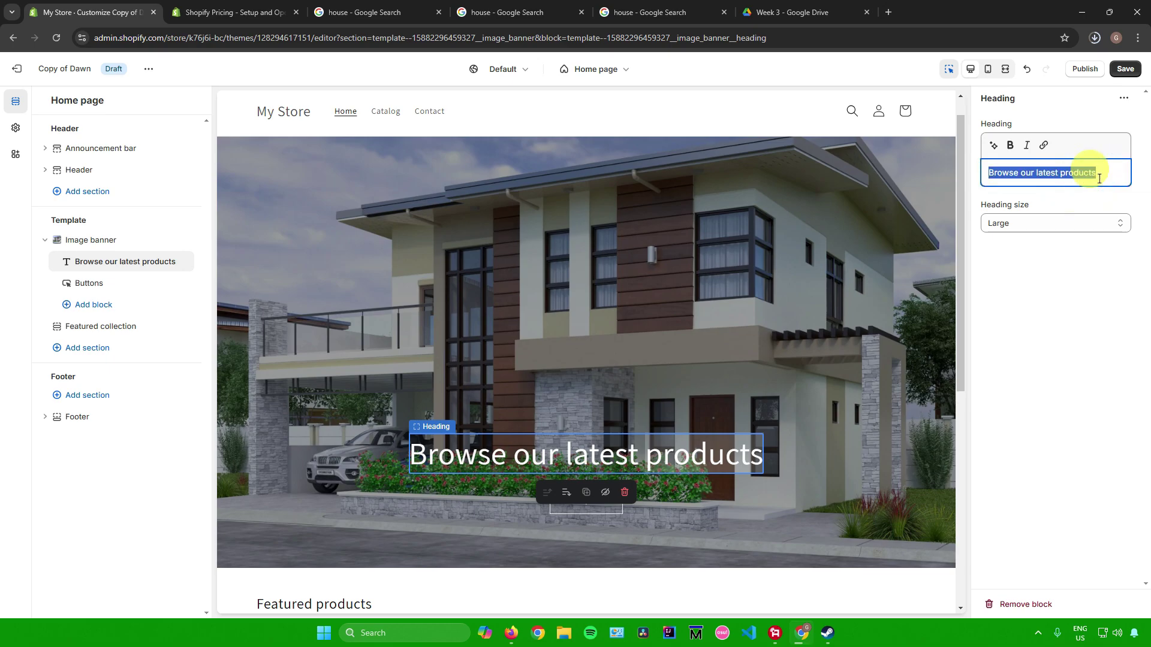
key("BackSpace")
type("ER")
key("BackSpace")
key("BackSpace")
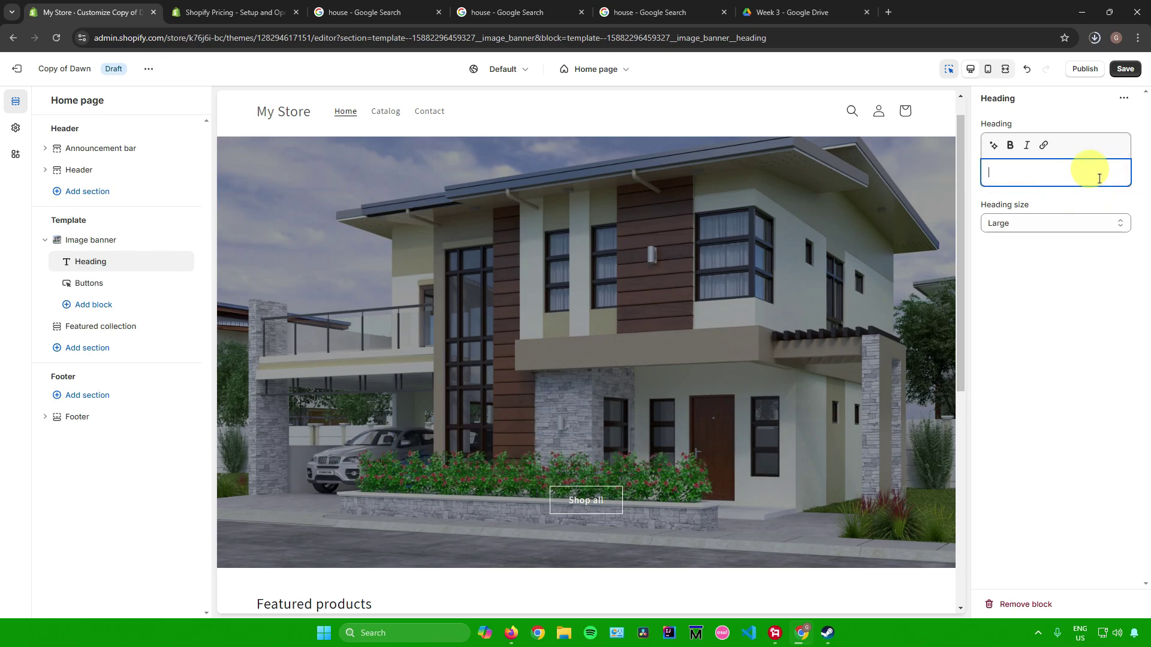
type("Real Estate List")
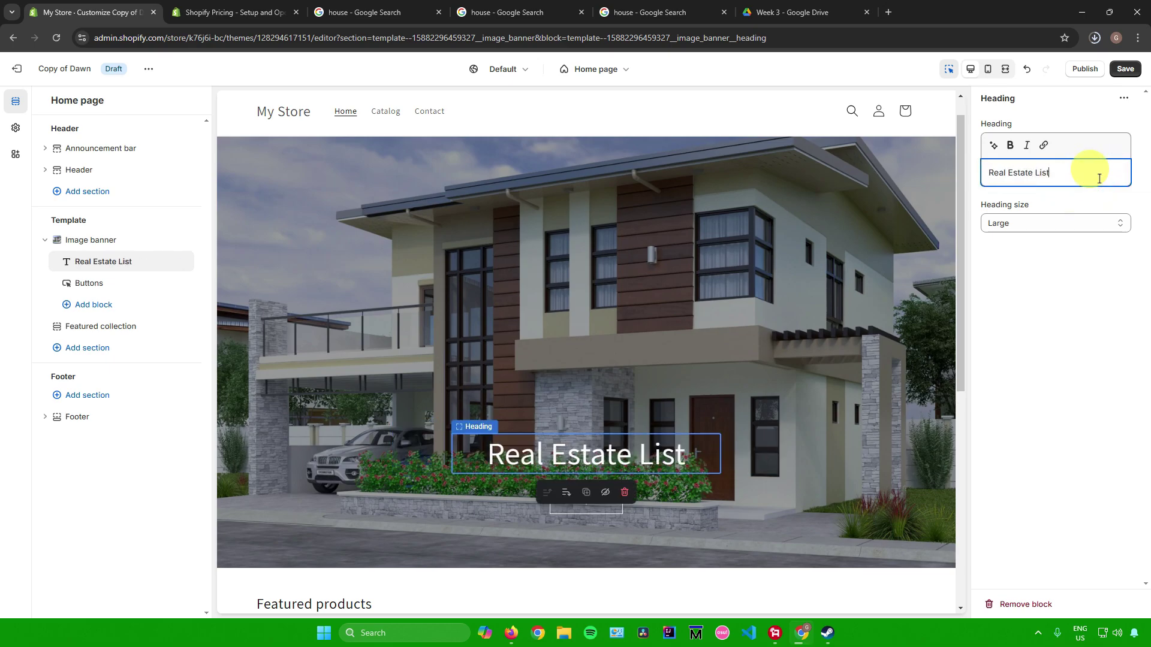
type("ings")
scroll(761, 253, "down", 6)
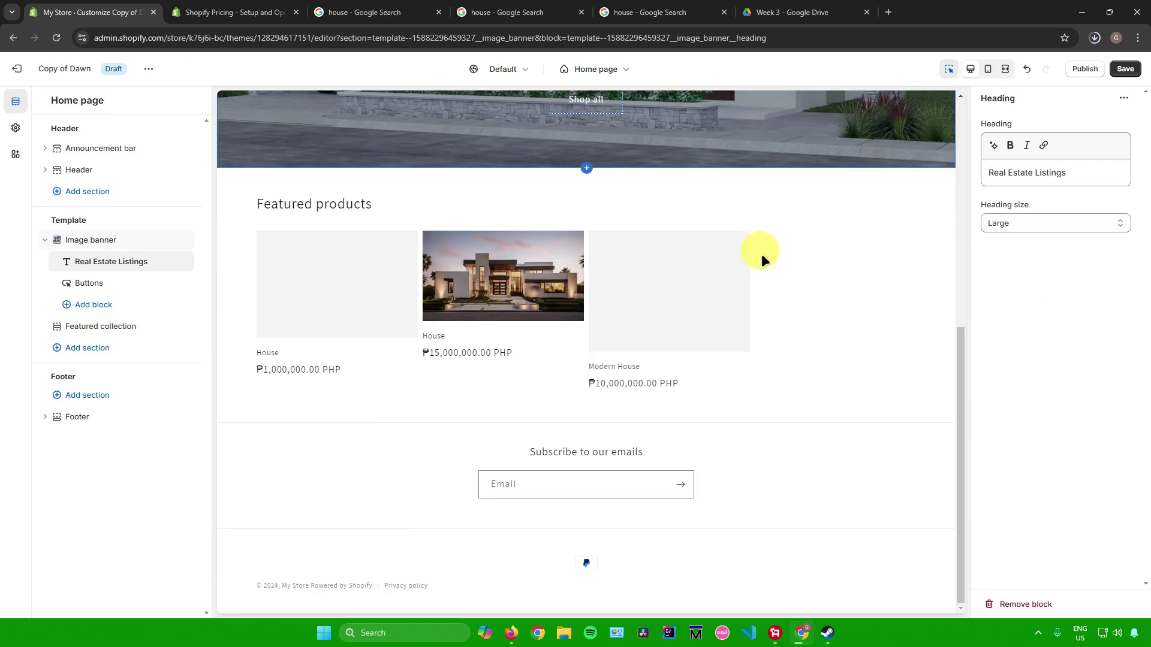
scroll(727, 294, "up", 2)
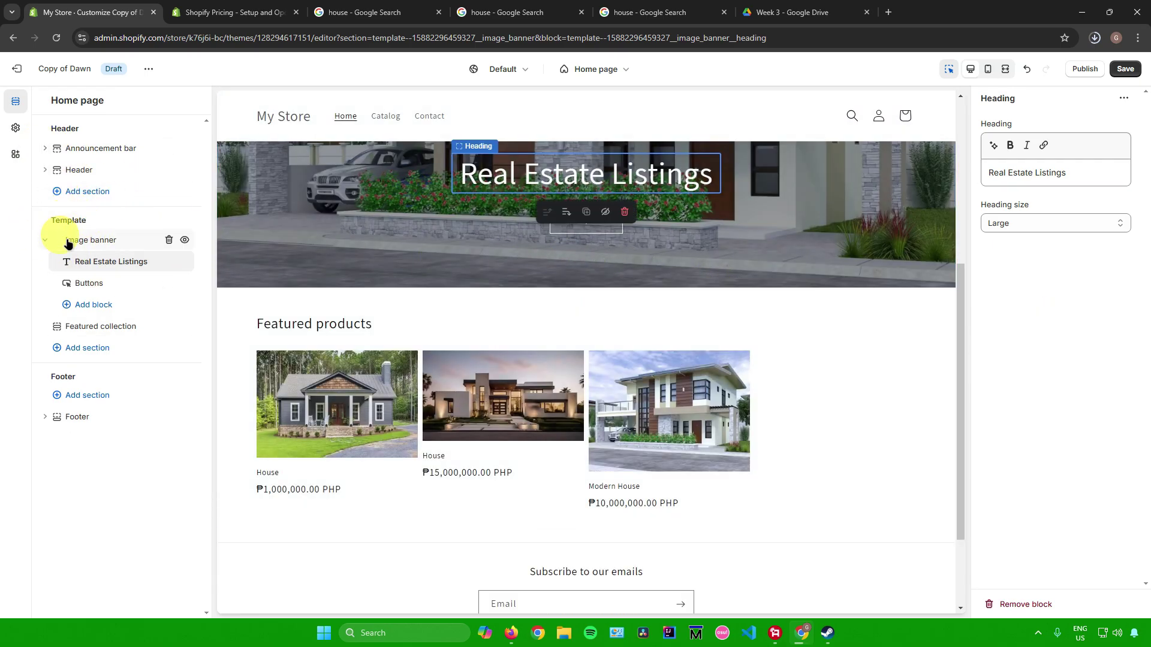
Insert a Featured product section on the home page showing the Modern House listing at ₱10,000,000.00.
left_click(102, 349)
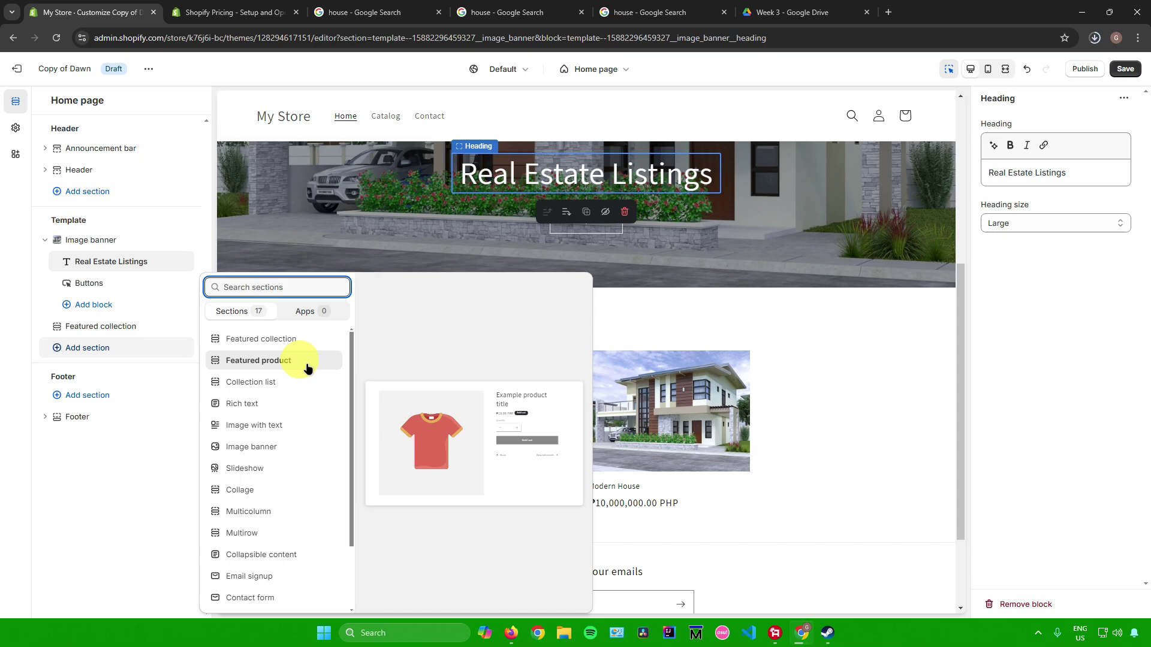
scroll(308, 368, "down", 2)
scroll(308, 371, "up", 2)
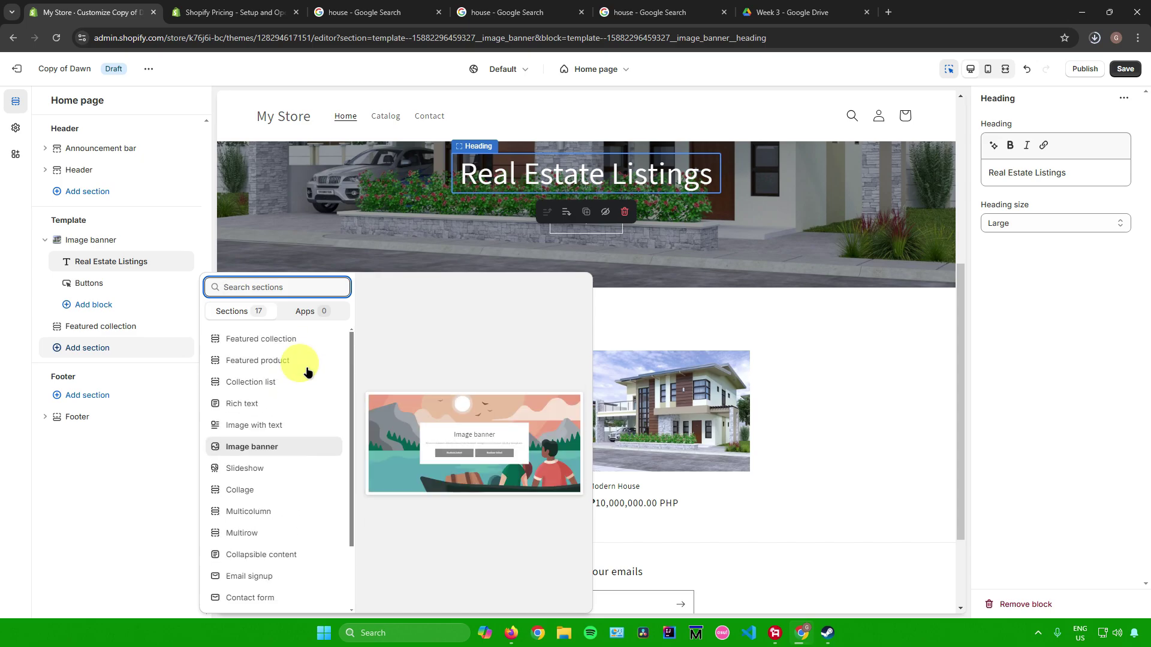
left_click(287, 361)
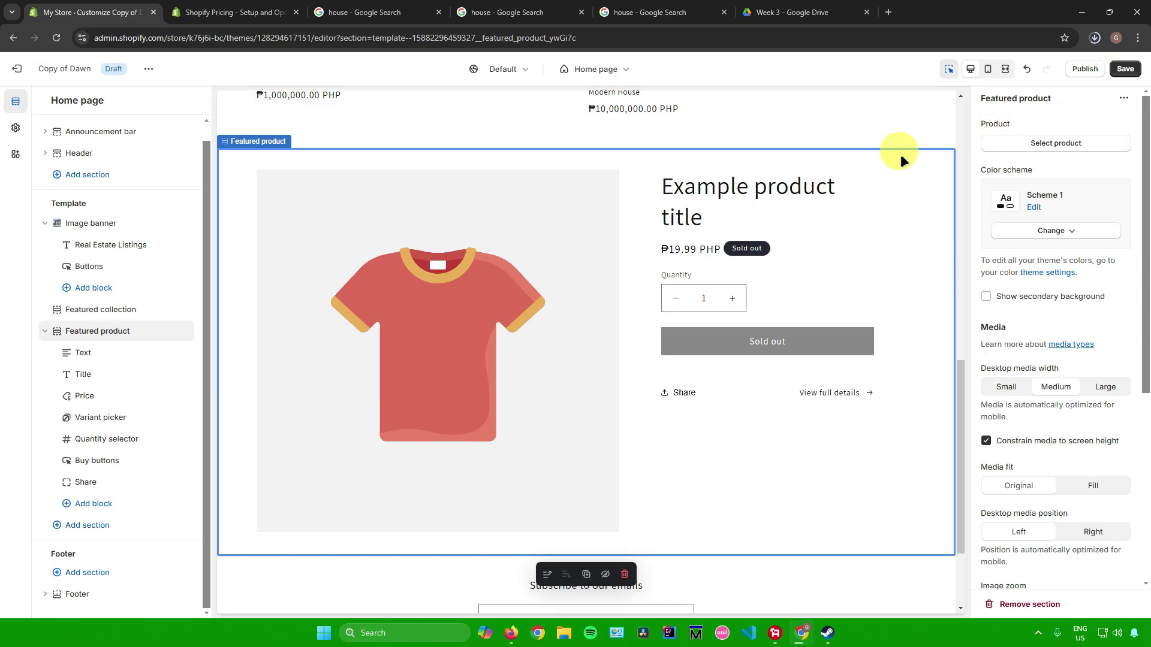
left_click(1043, 146)
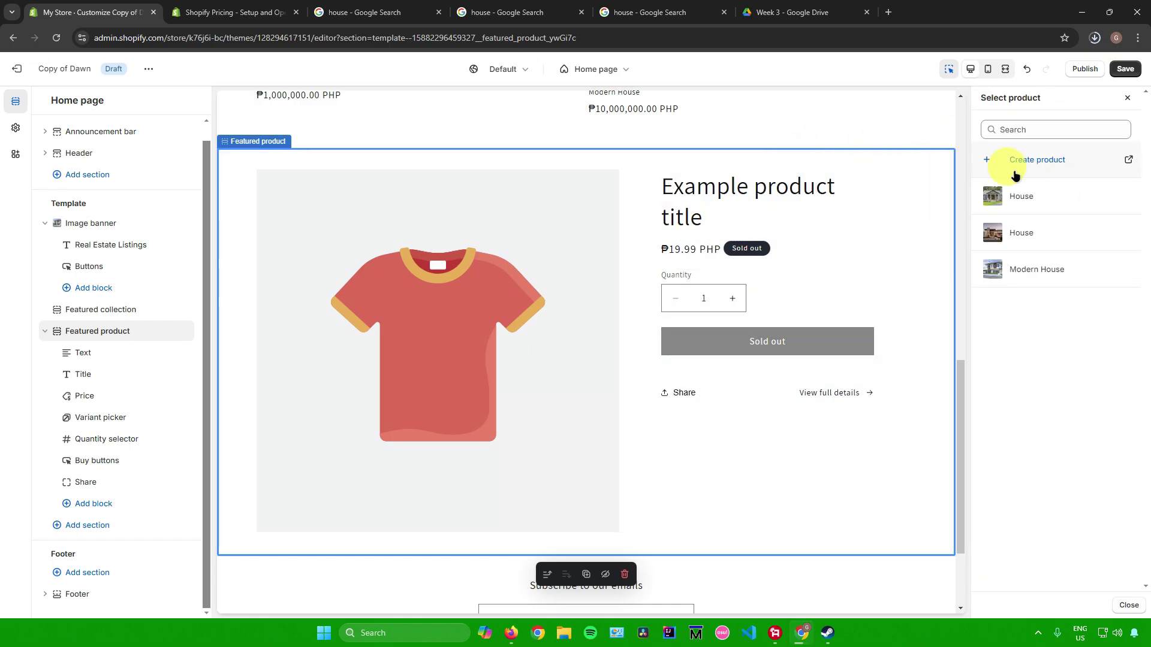
left_click(1031, 271)
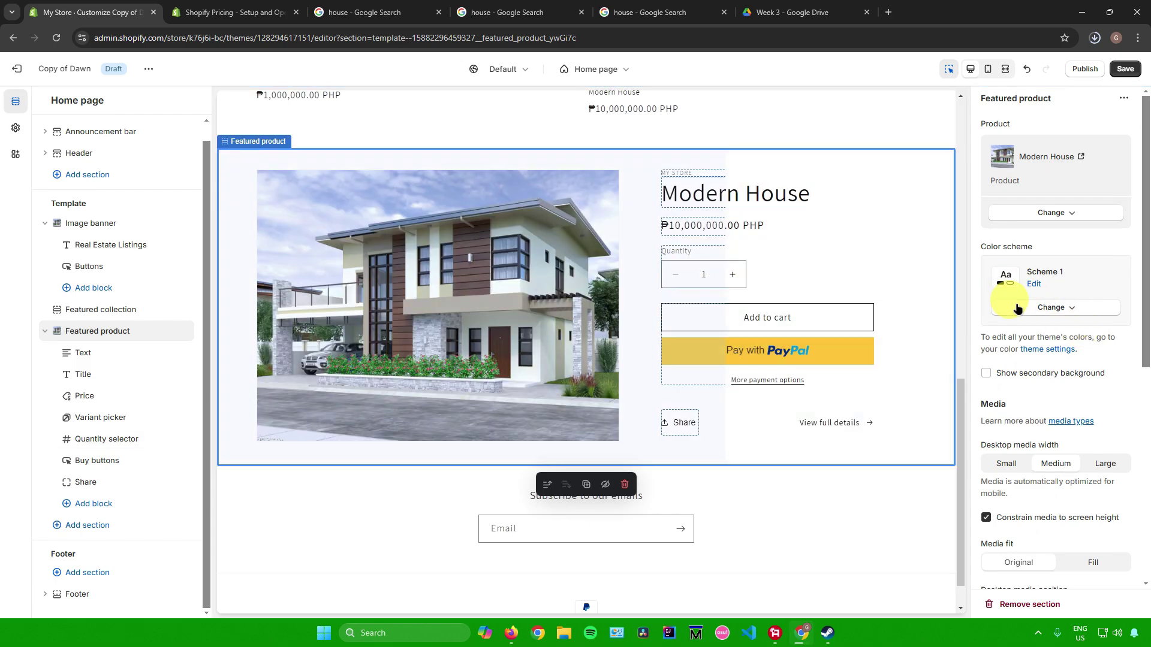
scroll(1019, 294, "down", 6)
scroll(1022, 294, "up", 7)
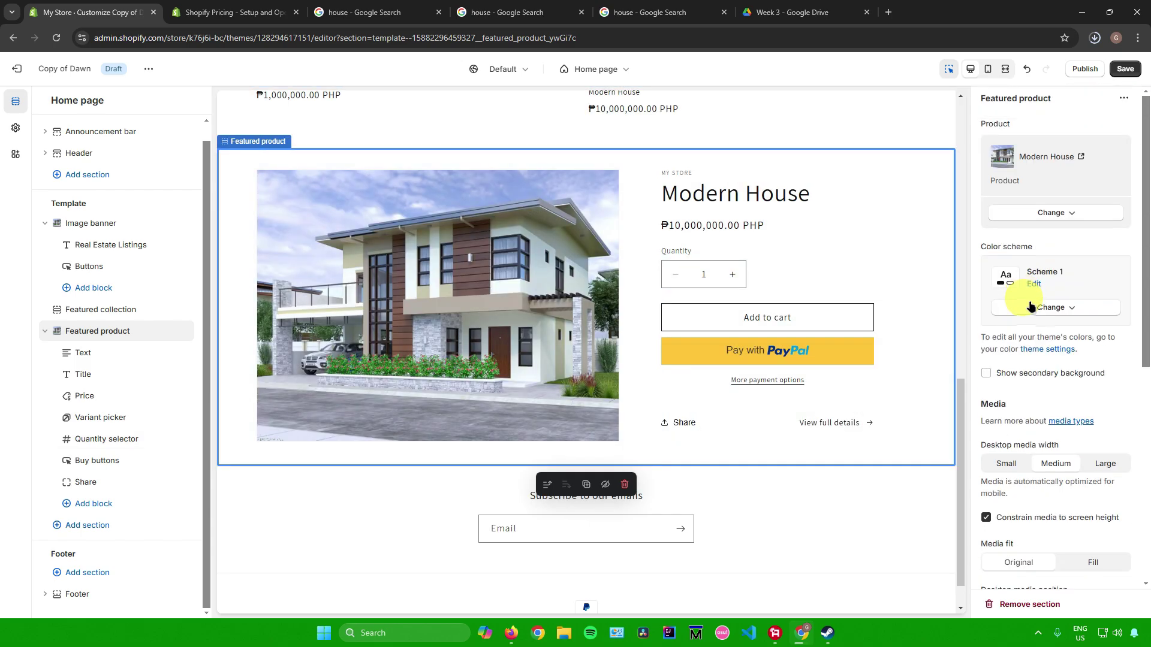
Save the Copy of Dawn home page with its Real Estate Listings banner and Featured product section.
scroll(622, 252, "up", 8)
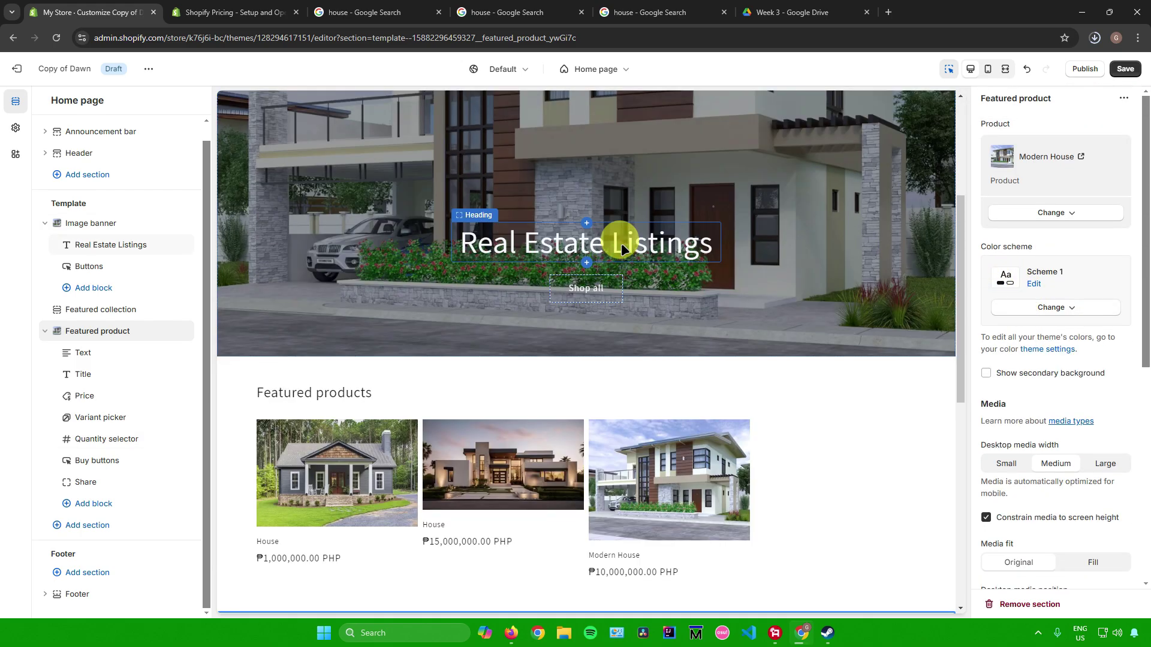
scroll(622, 249, "up", 4)
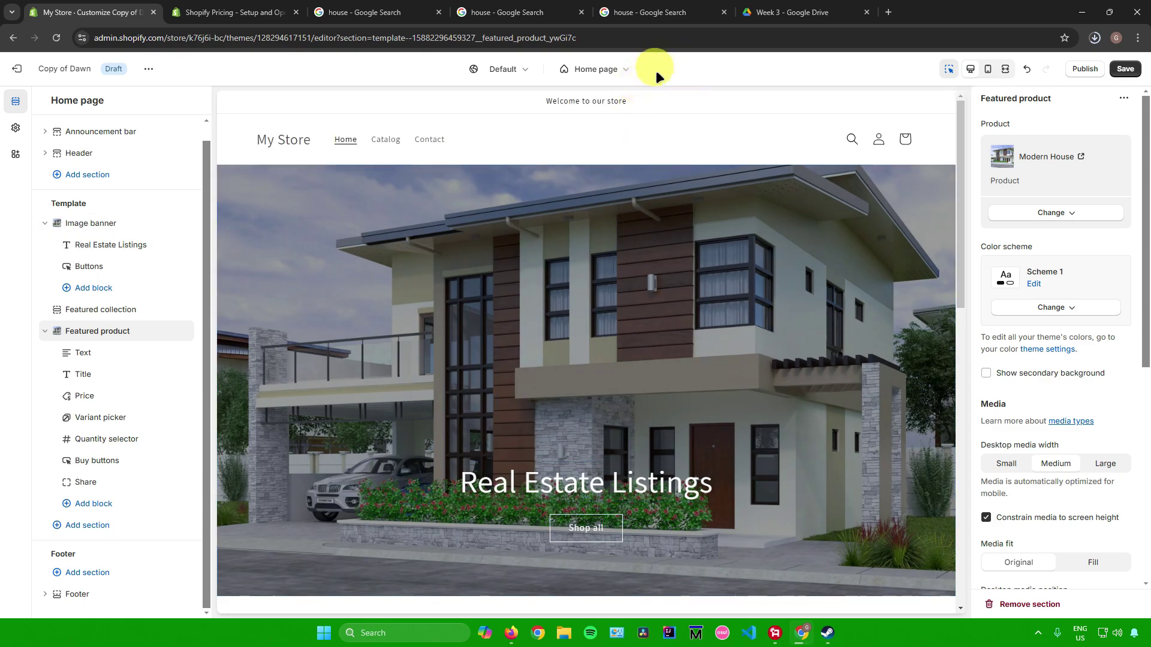
left_click(594, 70)
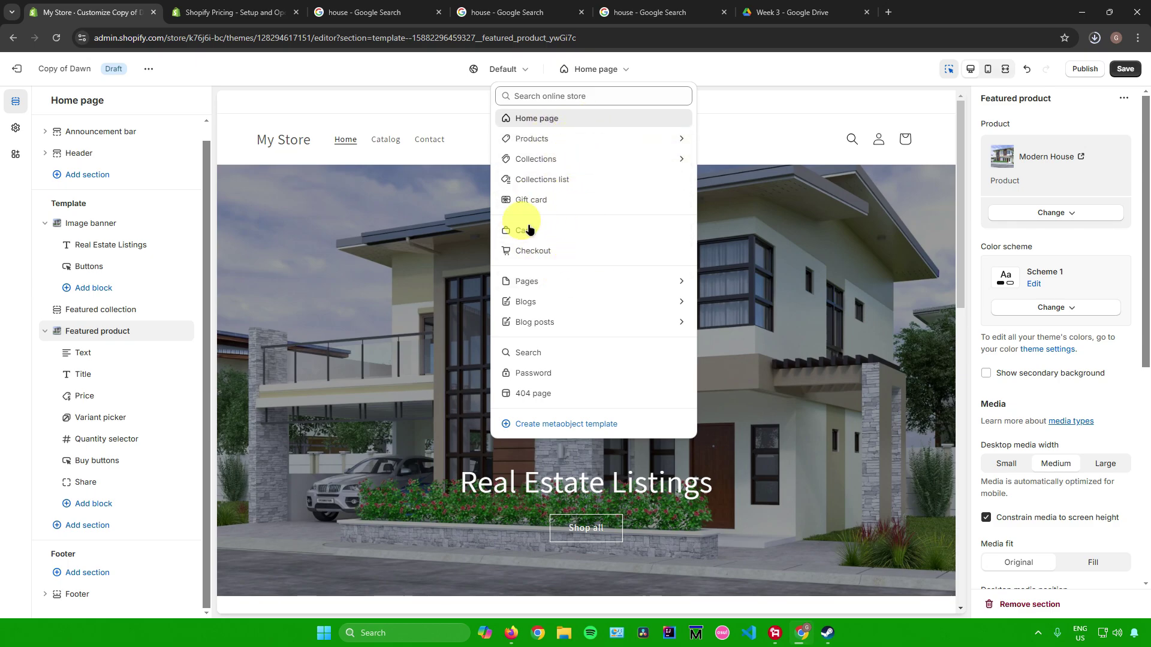
left_click(716, 78)
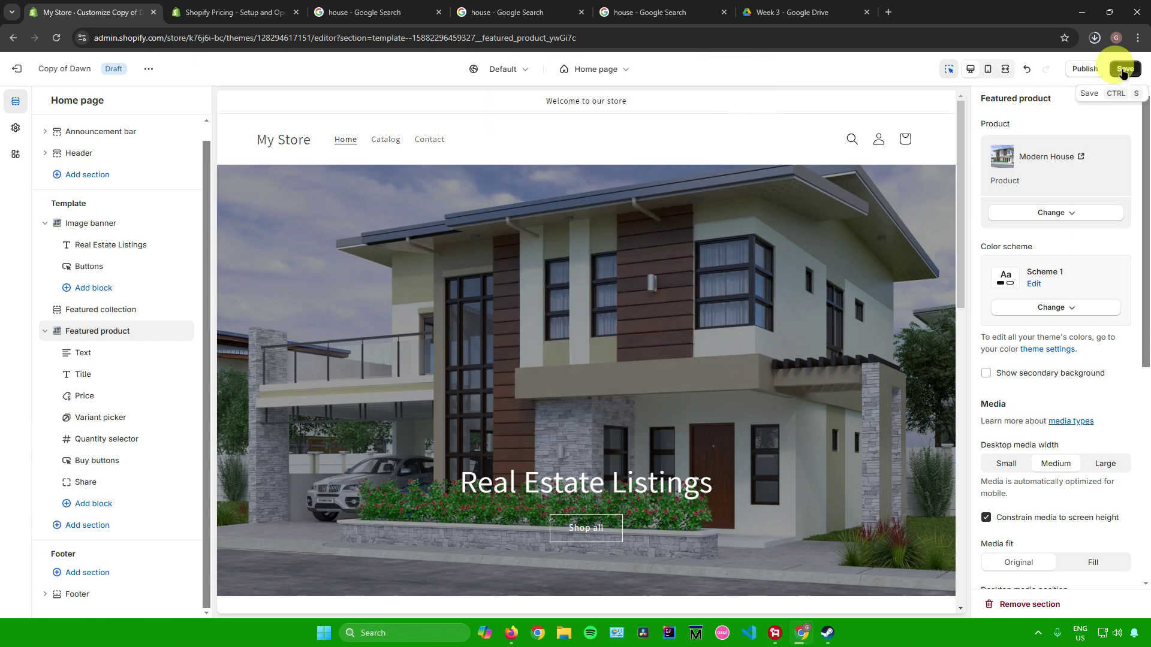
left_click(1124, 69)
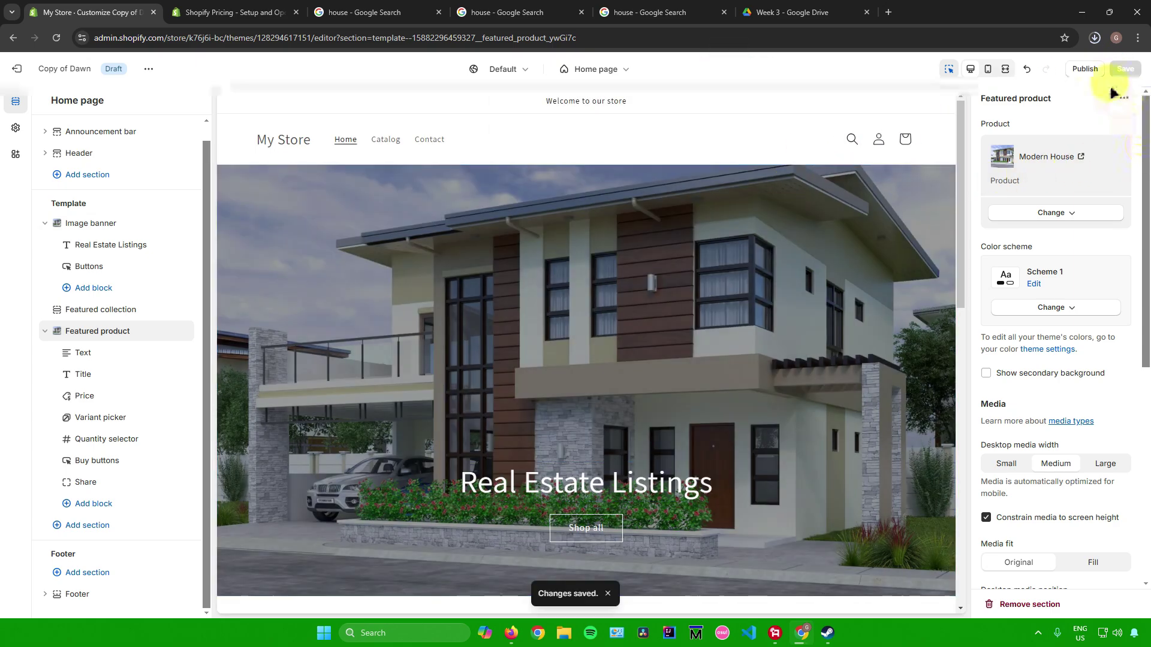
Preview the Copy of Dawn storefront in a new tab, then open the admin's Analytics dashboard.
left_click(1077, 69)
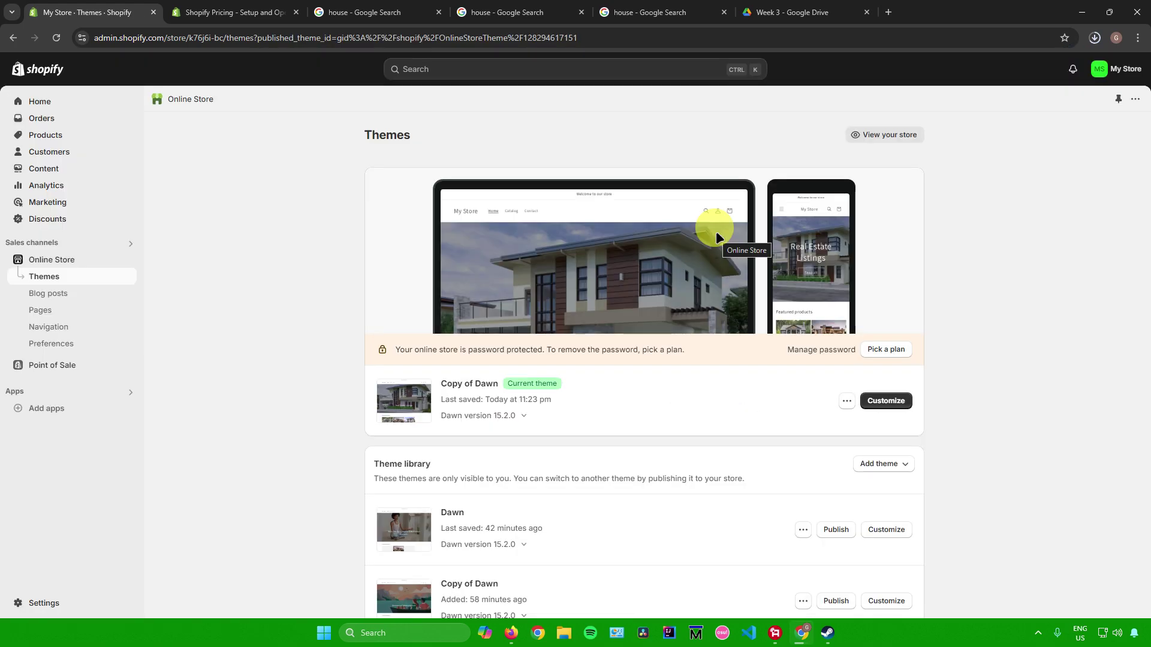
left_click(845, 402)
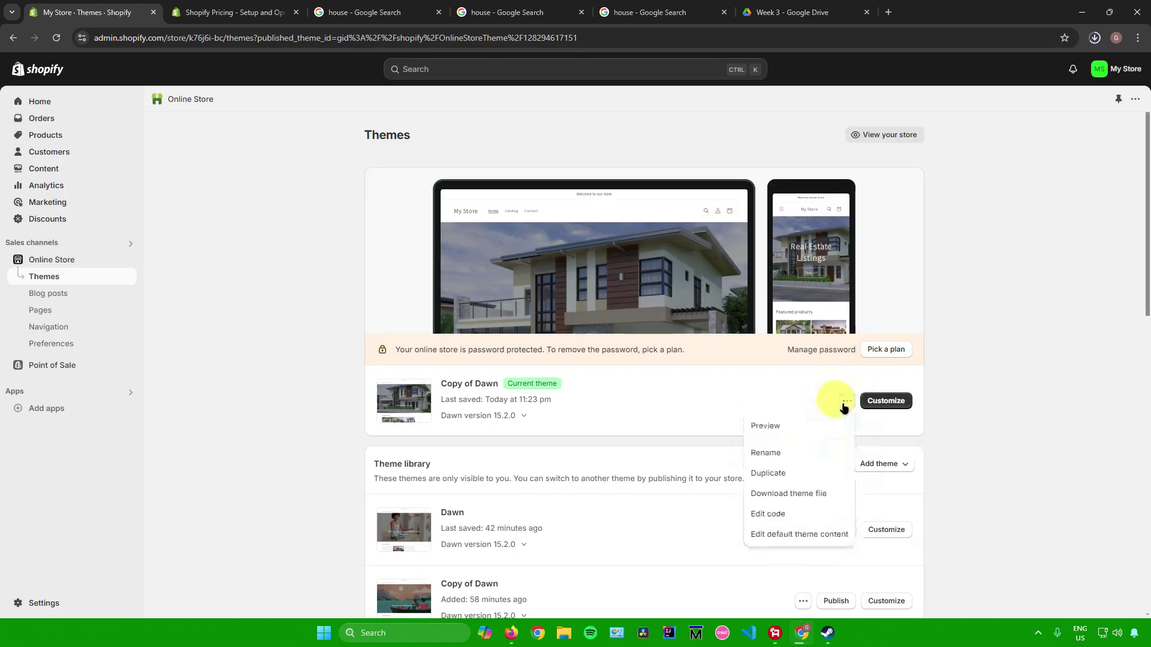
left_click(763, 427)
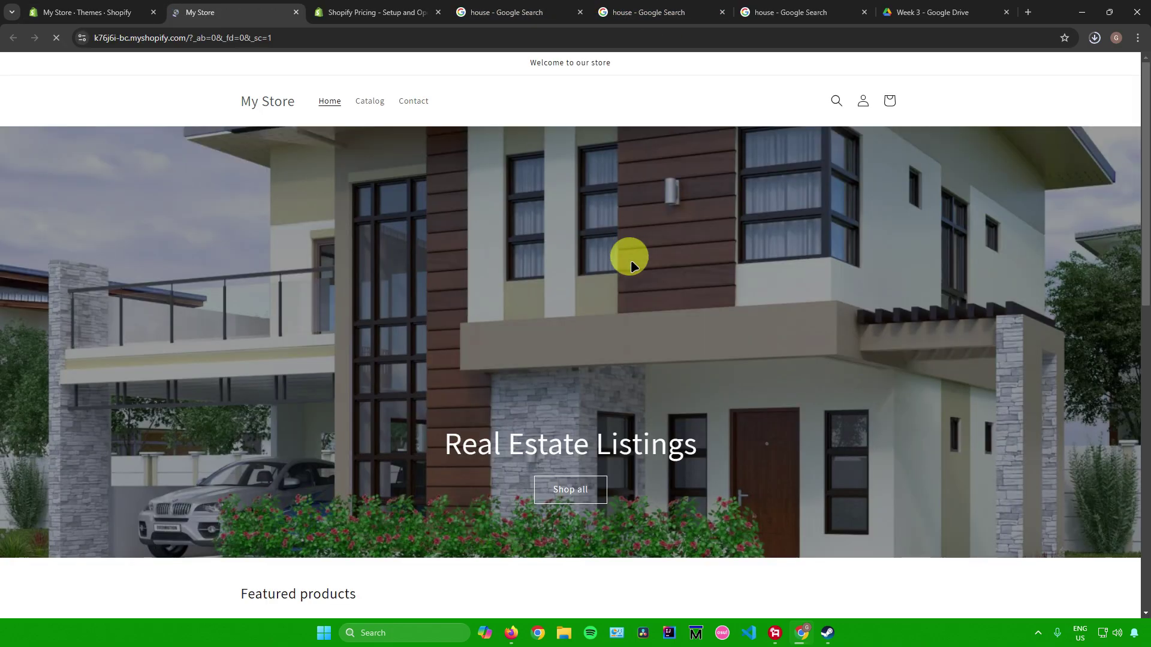
scroll(626, 257, "down", 10)
scroll(617, 258, "up", 10)
left_click(90, 12)
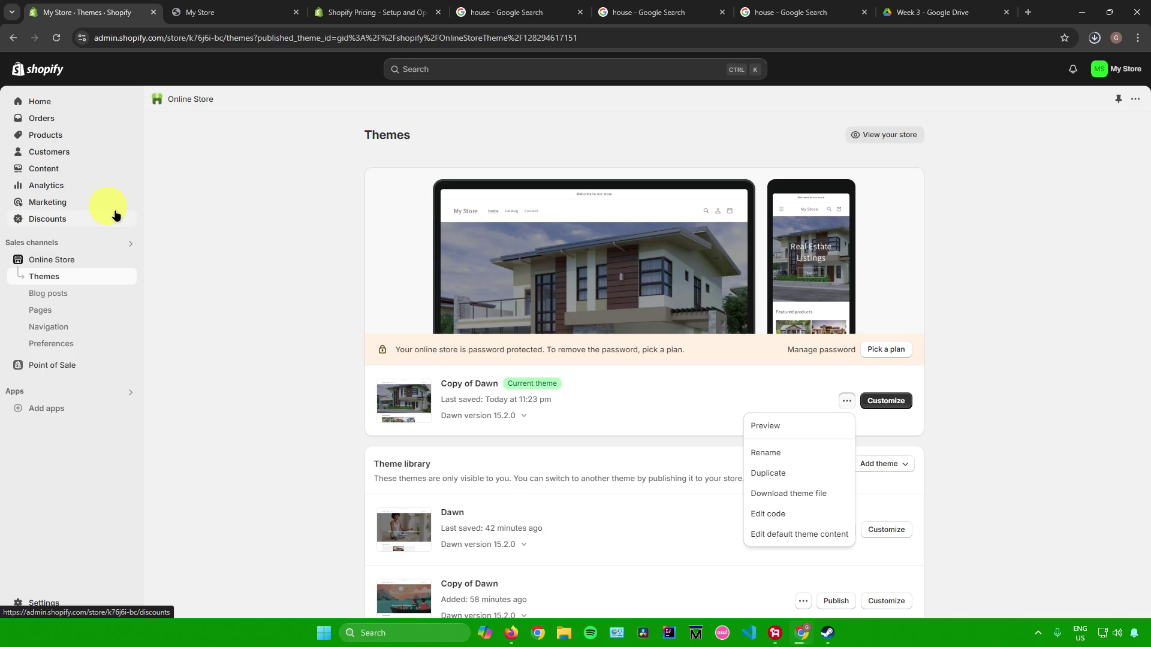
left_click(78, 187)
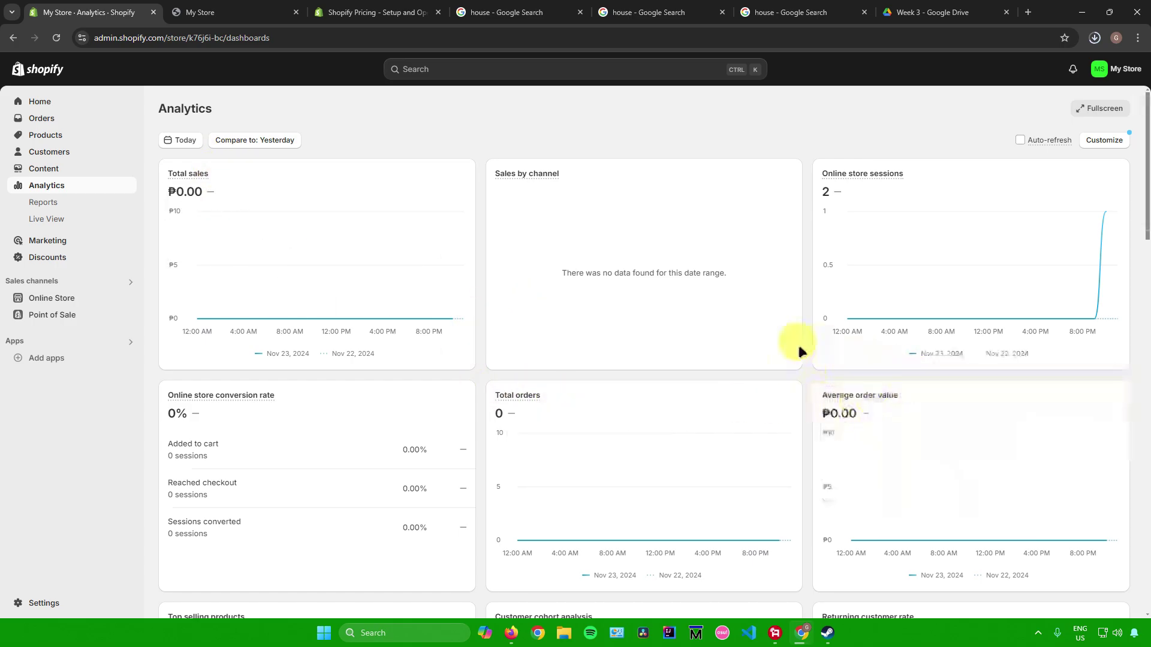
Browse the list of analytics reports.
left_click(22, 203)
scroll(472, 241, "down", 9)
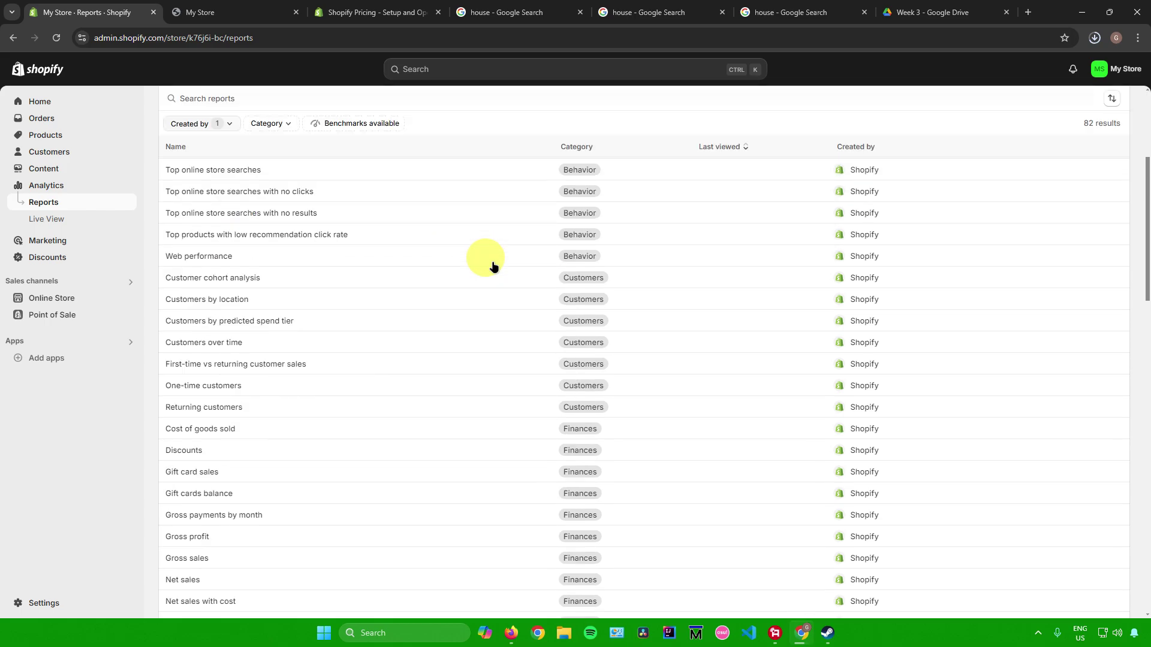
scroll(488, 262, "up", 6)
scroll(488, 262, "up", 3)
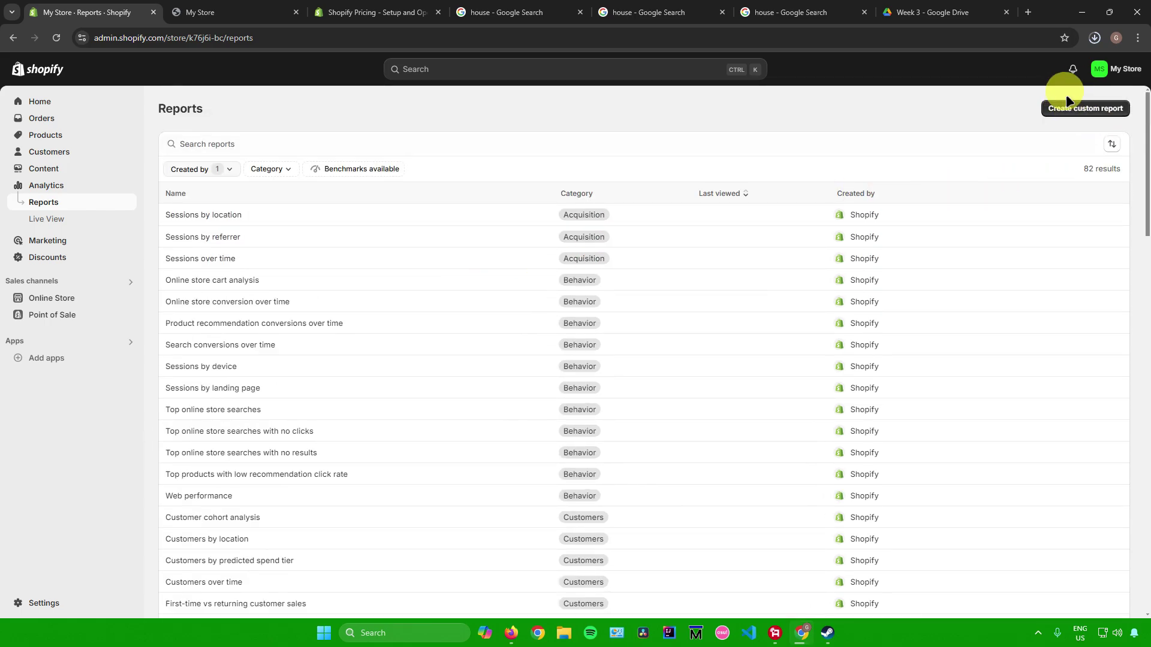
Spin the Live View globe from Asia to the Americas, then jump to Discounts with G D.
left_click(66, 219)
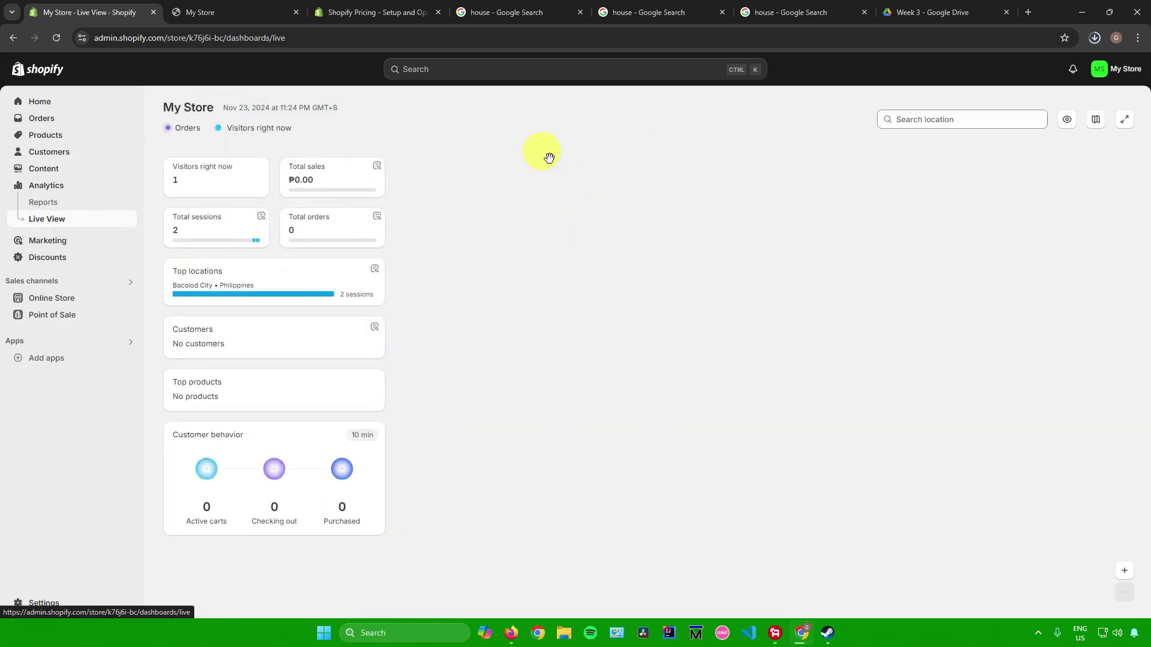
left_click_drag(790, 282, 514, 256)
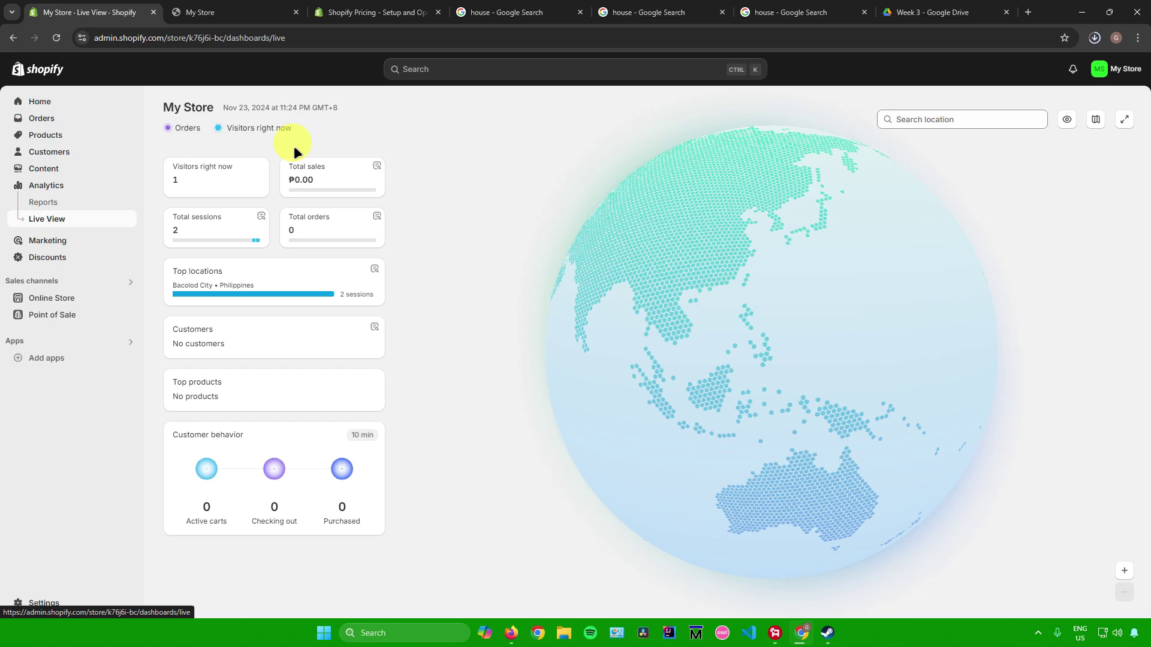
mouse_move(334, 159)
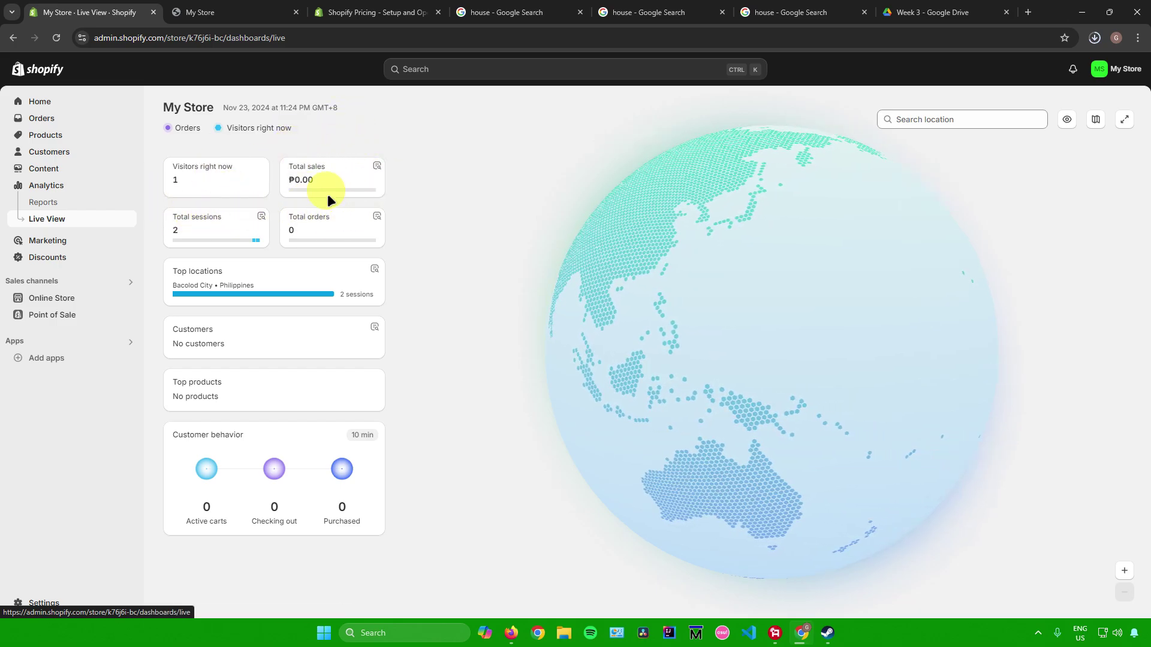
left_click_drag(737, 293, 807, 293)
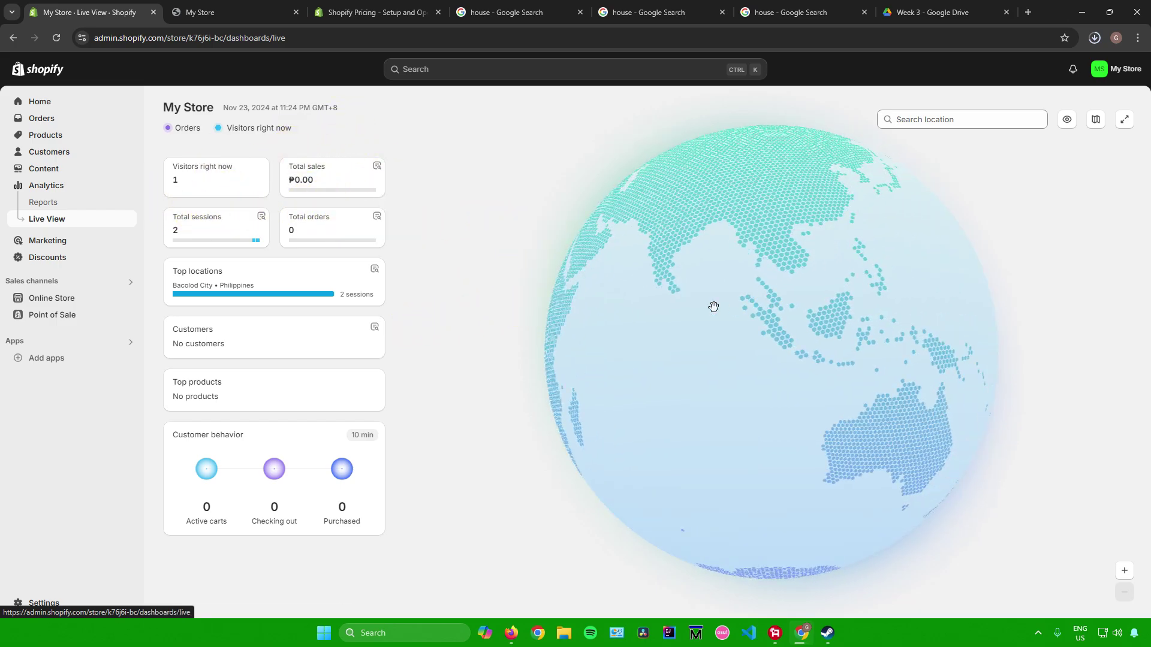
key("g")
key("d")
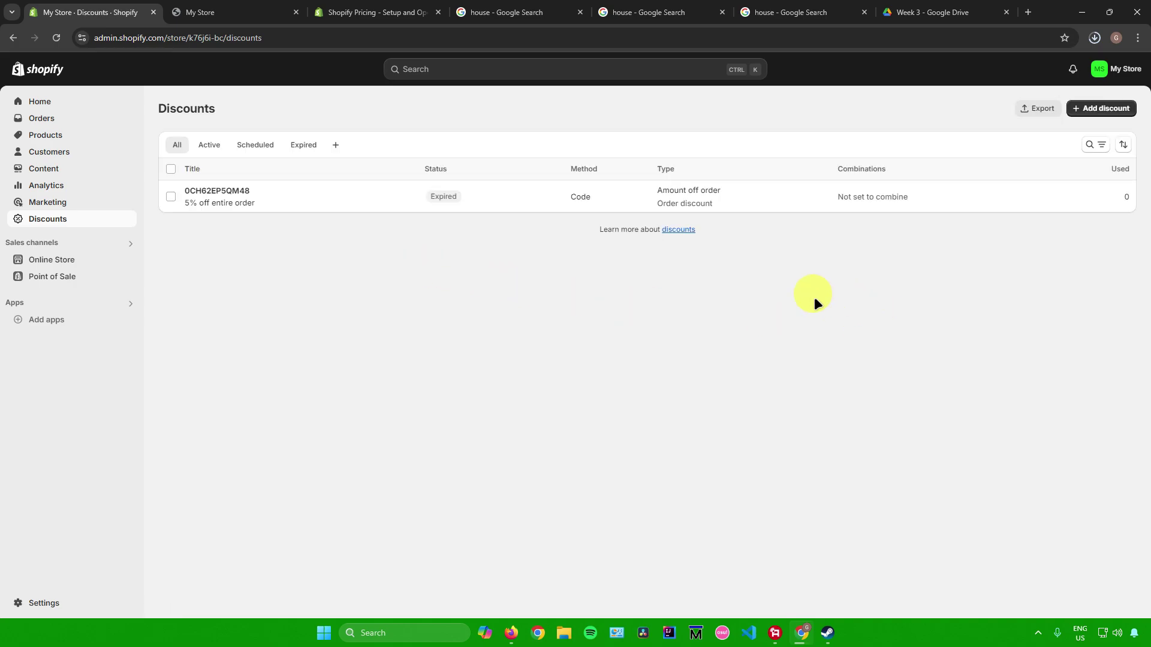
Start an Amount off order discount code and generate a random code for it.
left_click(1090, 108)
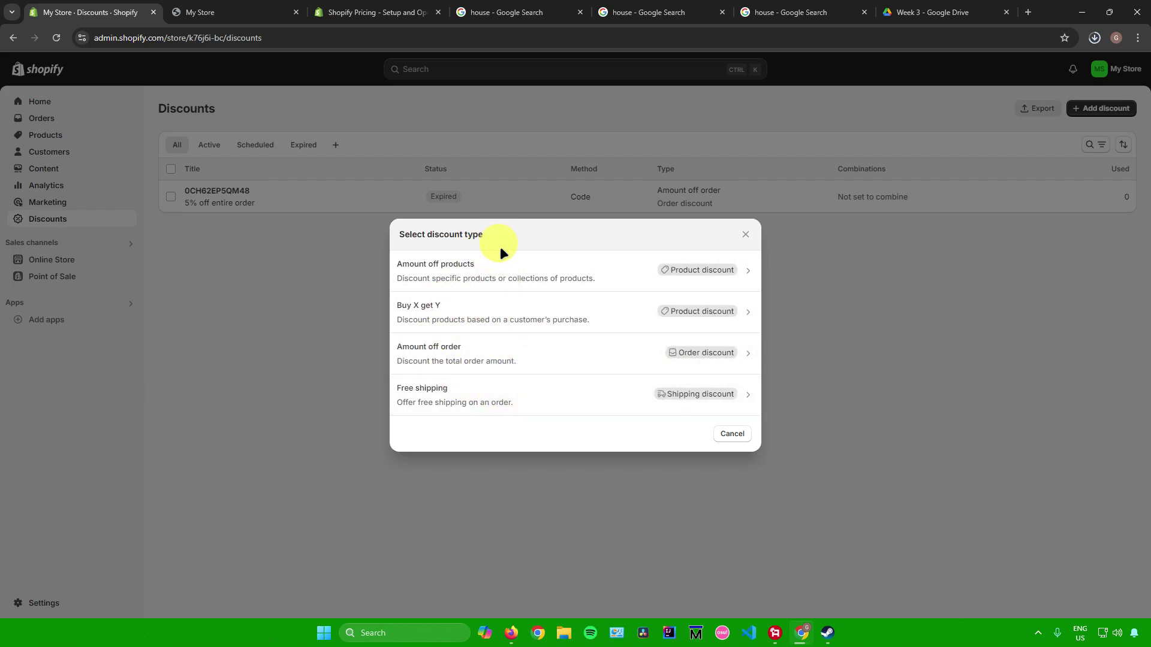
left_click(610, 279)
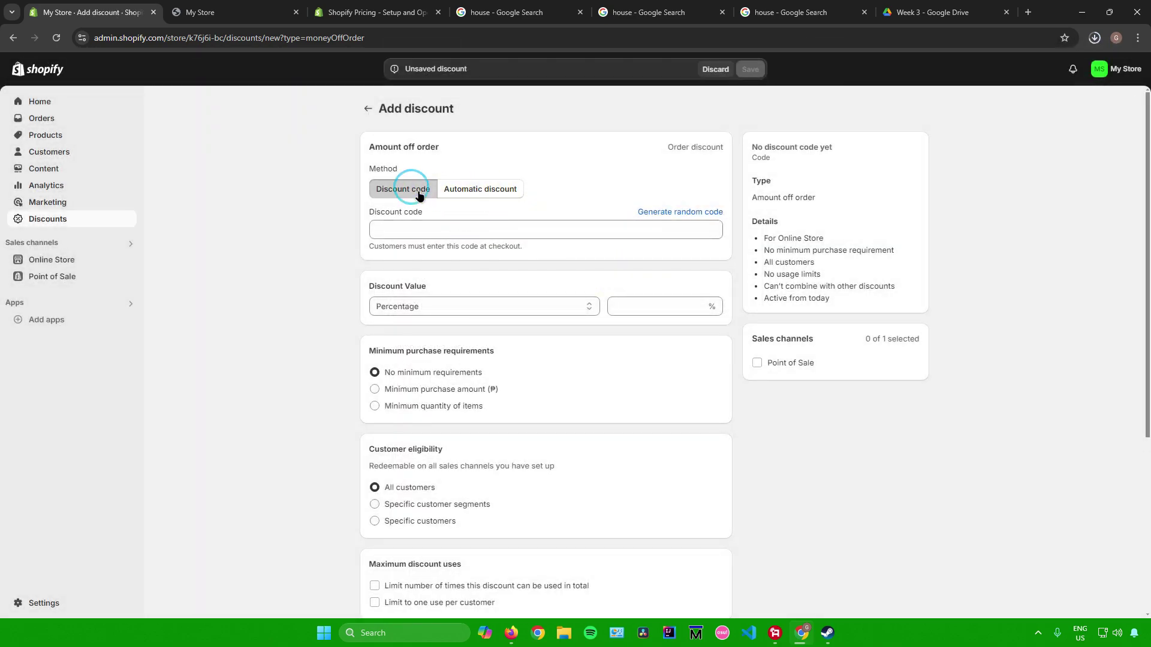
left_click(472, 189)
left_click(420, 190)
left_click(422, 213)
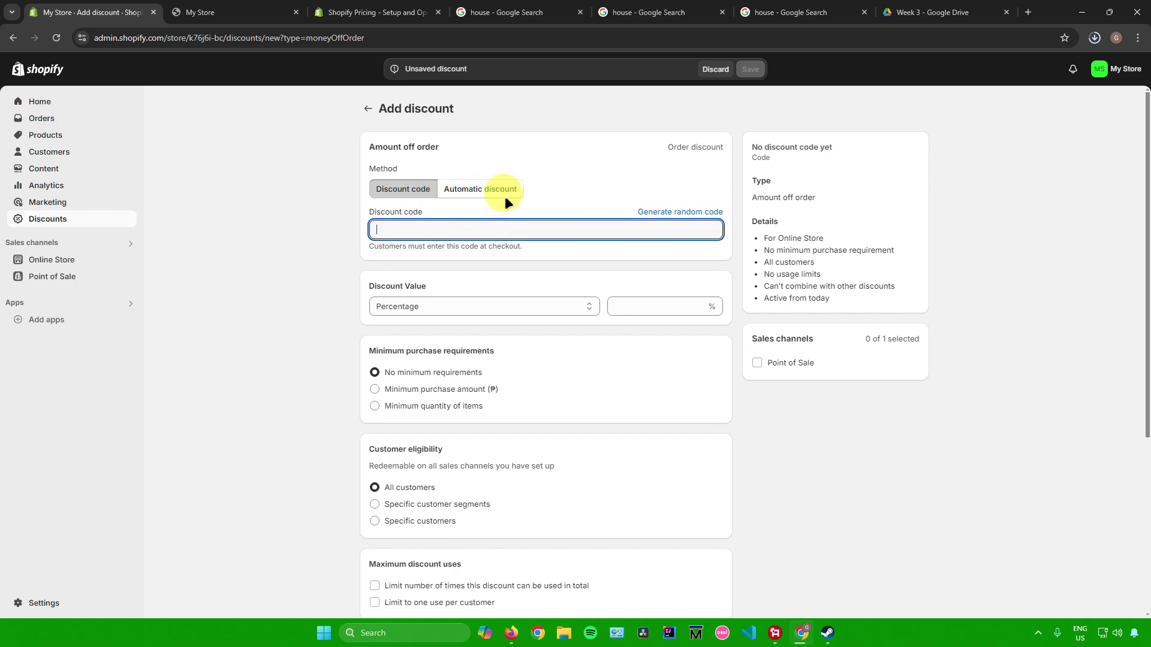
left_click(673, 213)
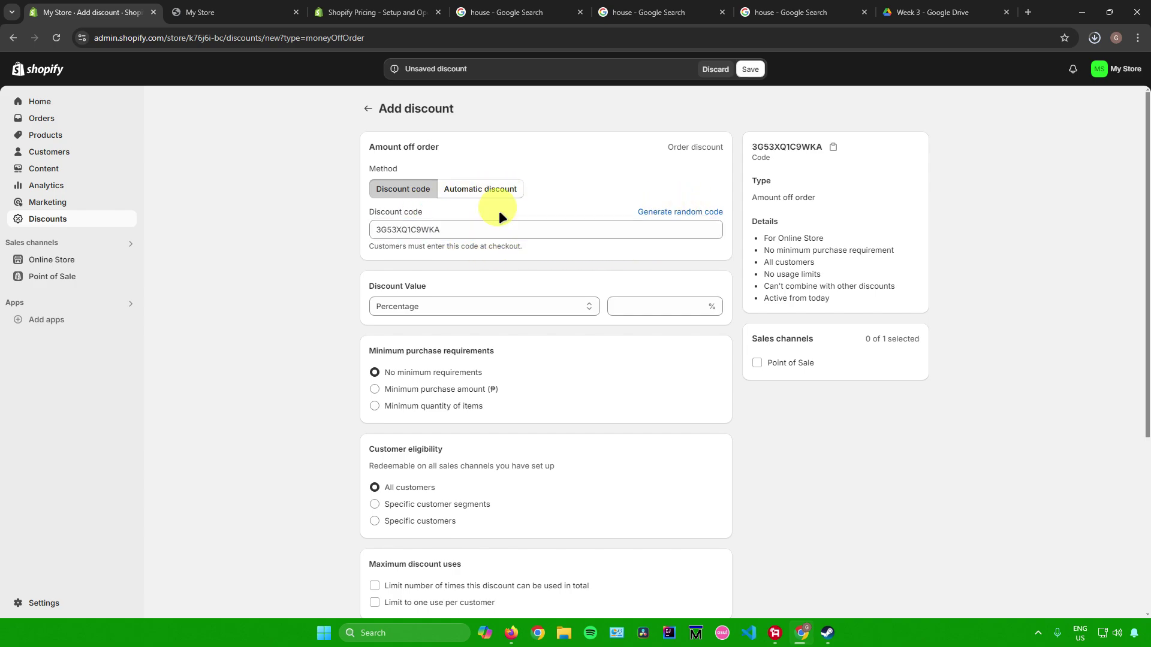
Keep the Percentage value type and set the discount value to 5%.
scroll(433, 250, "down", 1)
left_click(433, 250)
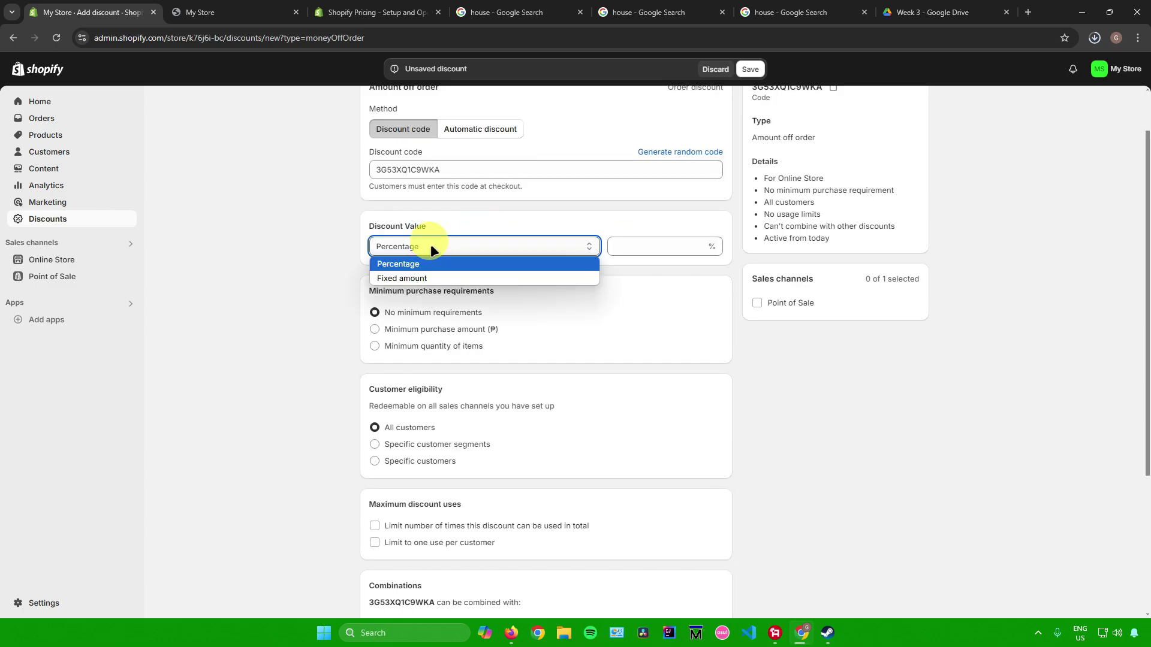
left_click(635, 251)
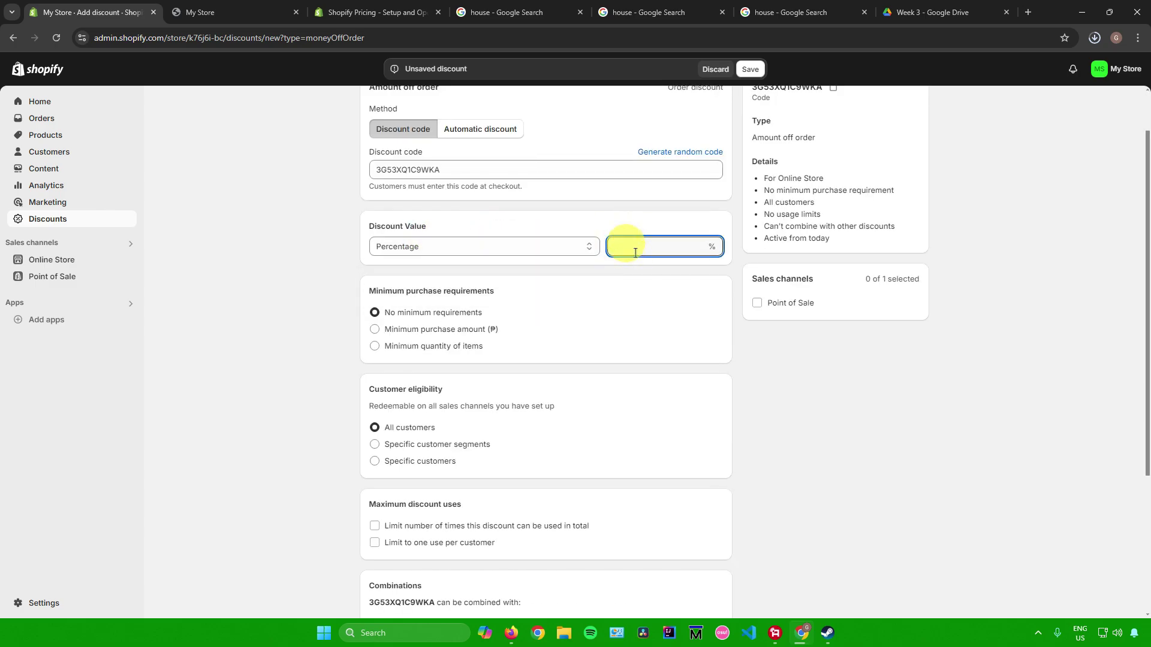
type("5")
Review the Minimum purchase requirements and other eligibility options further down the form.
scroll(618, 265, "down", 2)
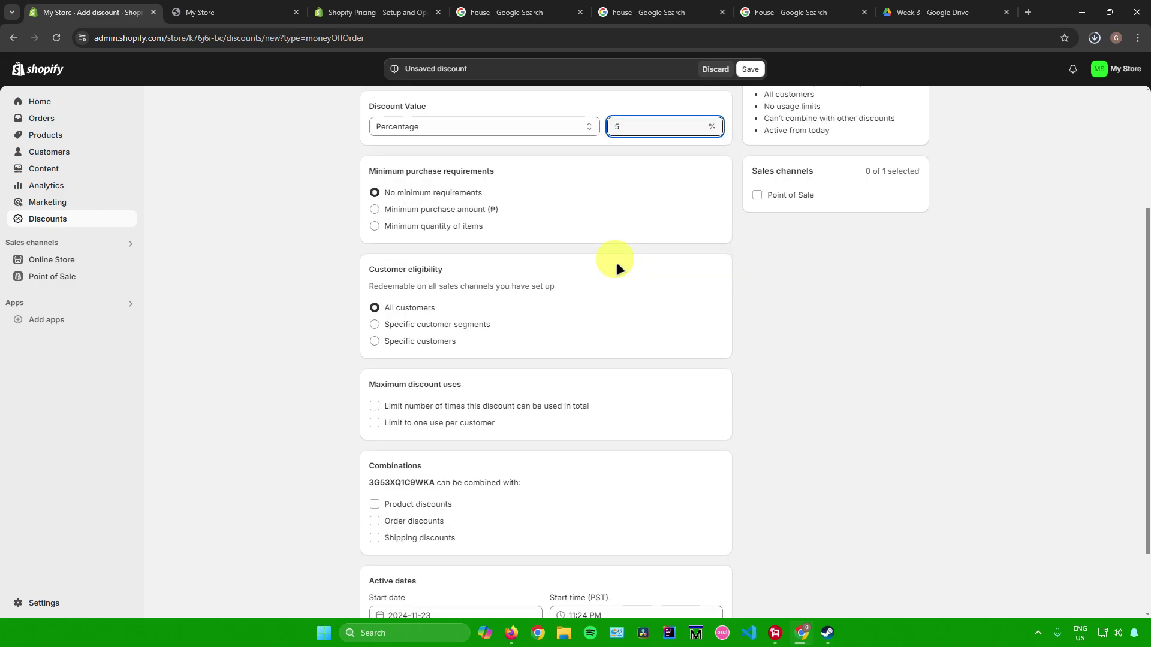
left_click_drag(390, 170, 442, 172)
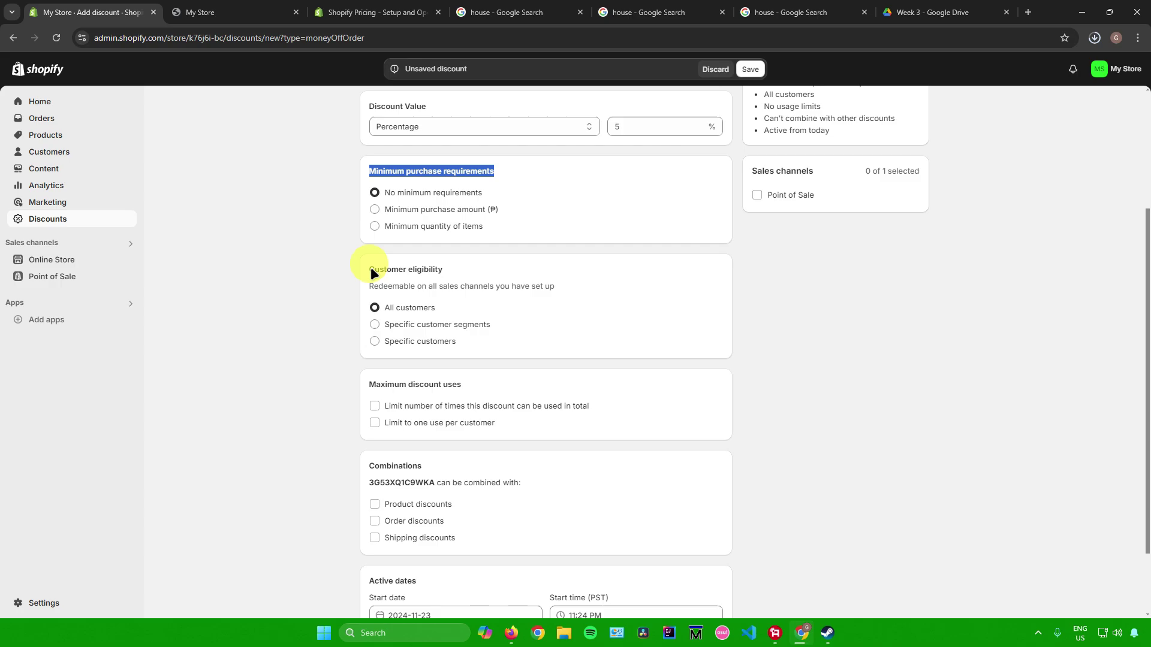
left_click_drag(371, 268, 462, 269)
scroll(468, 267, "down", 2)
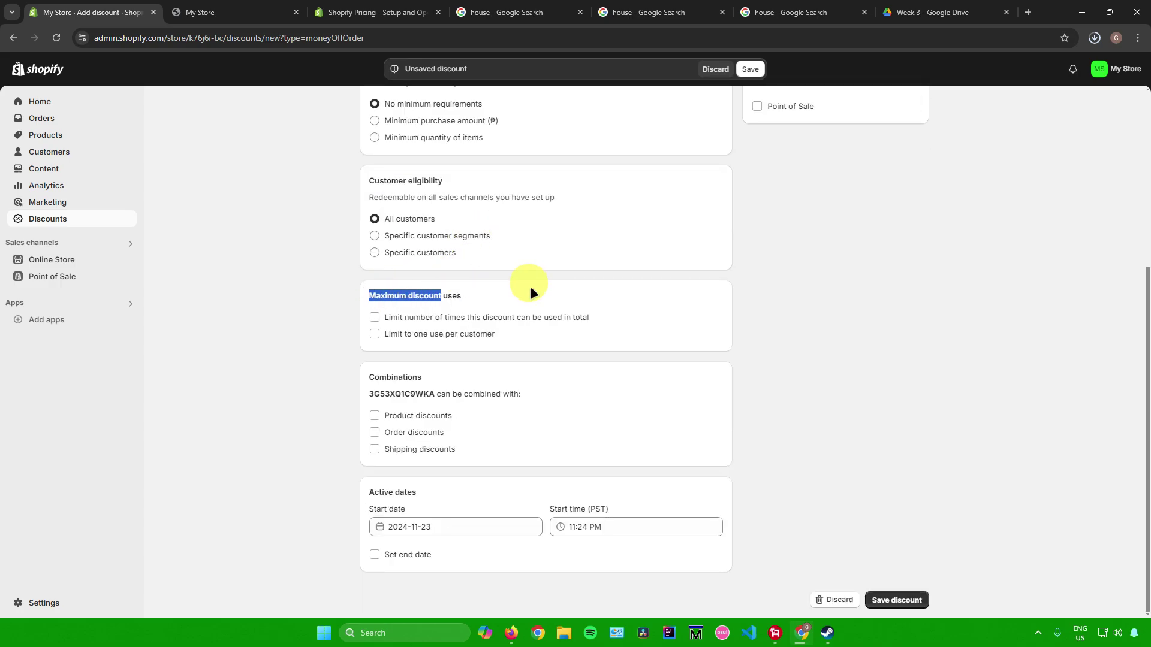
left_click_drag(375, 377, 422, 378)
scroll(512, 300, "up", 2)
scroll(513, 291, "down", 2)
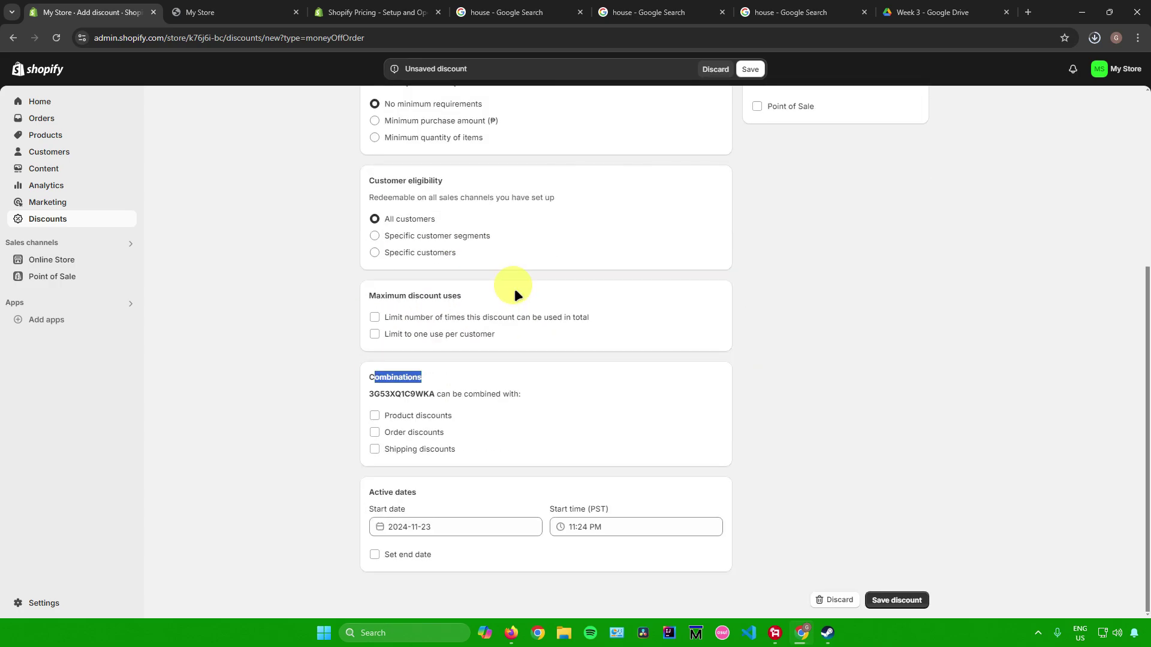
scroll(513, 291, "up", 3)
scroll(511, 292, "down", 3)
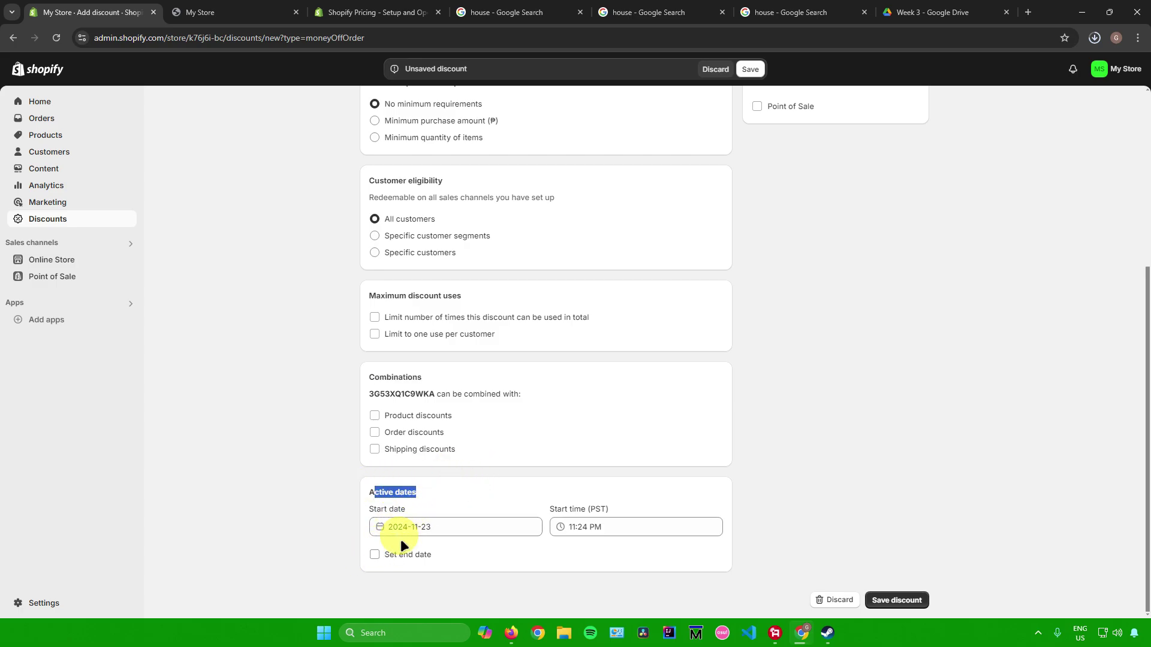
left_click(366, 551)
scroll(443, 487, "down", 1)
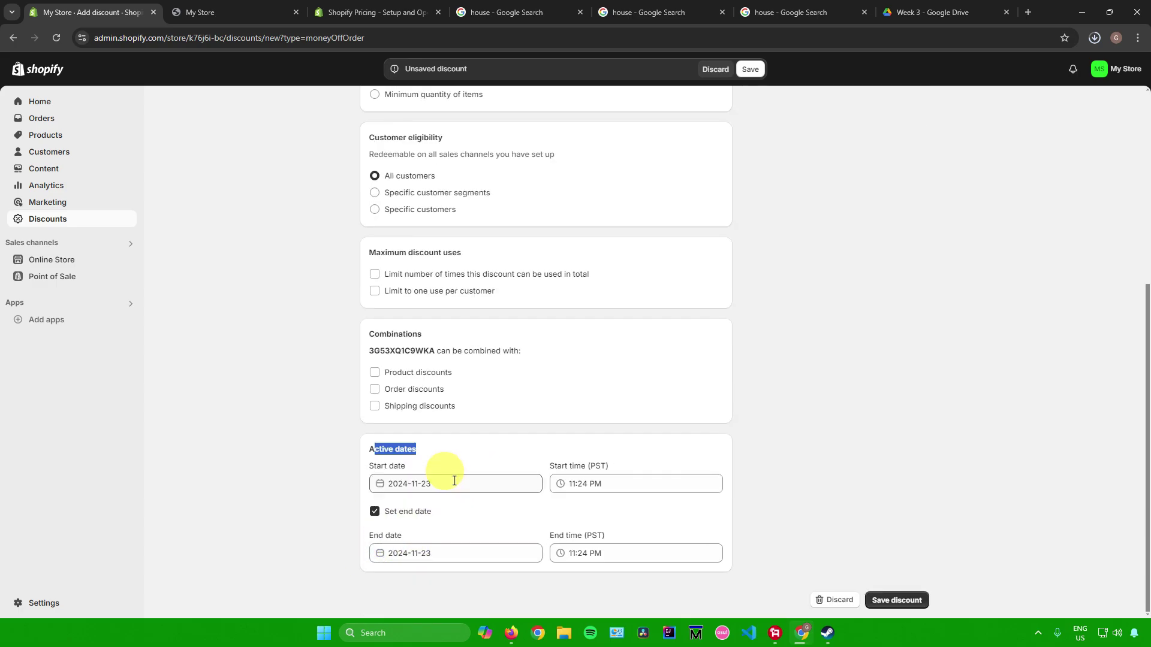
left_click(454, 484)
left_click(632, 483)
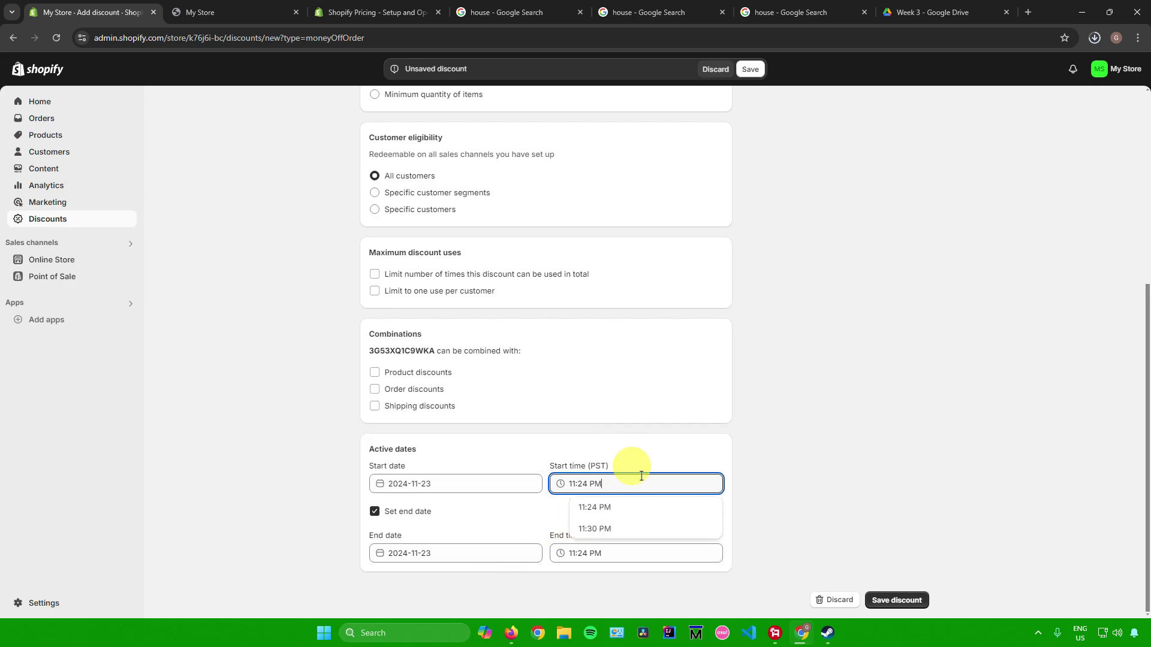
left_click(627, 552)
left_click(375, 513)
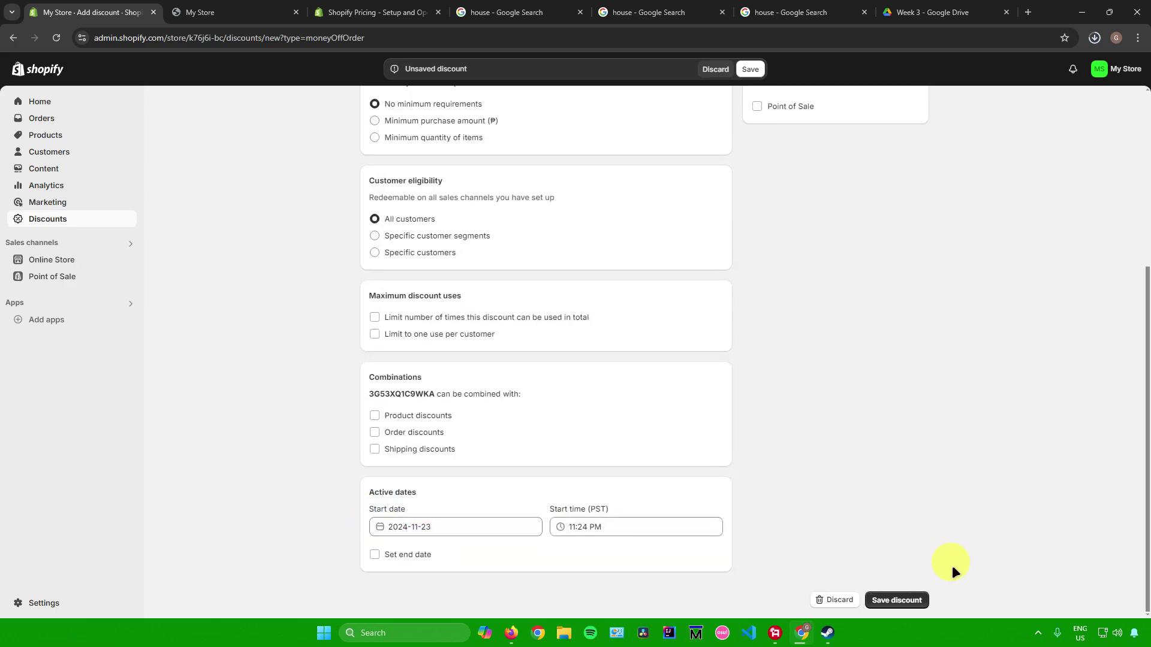
Save the 5% order discount as Active and return to the admin Home page.
scroll(725, 462, "up", 4)
scroll(725, 462, "down", 4)
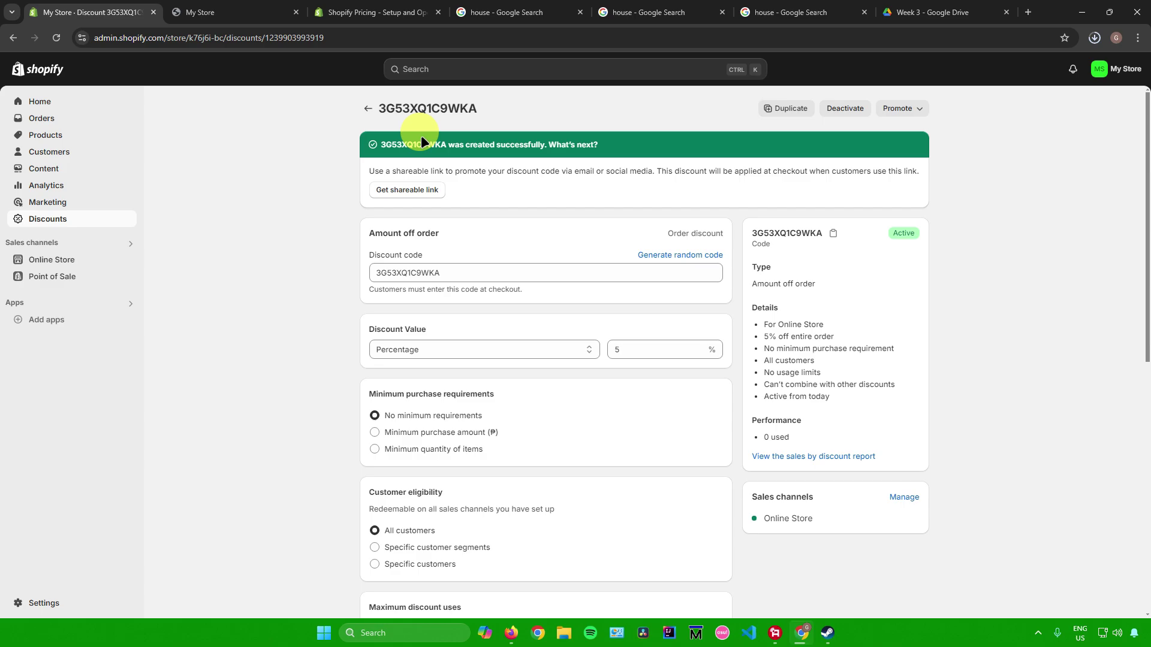
left_click(103, 99)
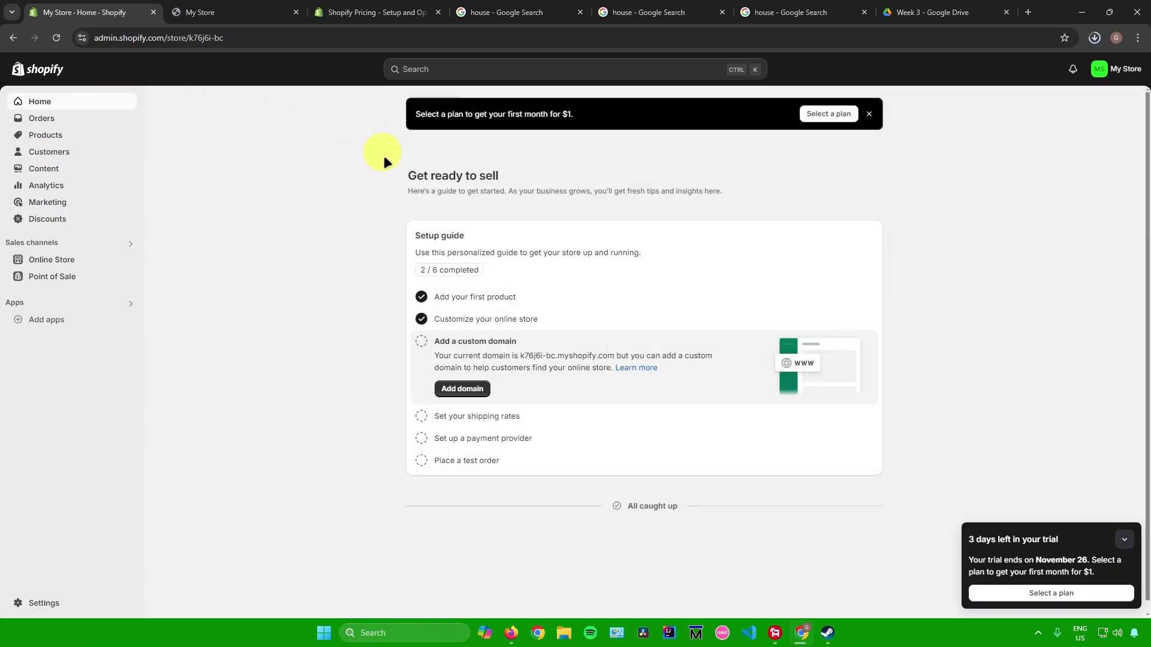